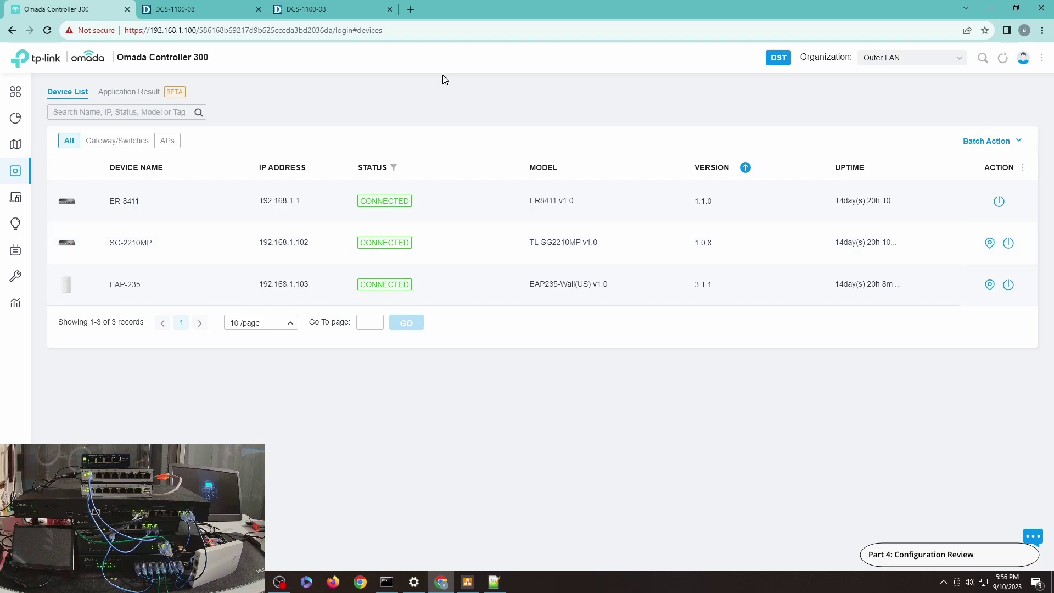
Compare the 802.1Q VLAN port assignments of the two DGS-1100-08 switches
click(192, 6)
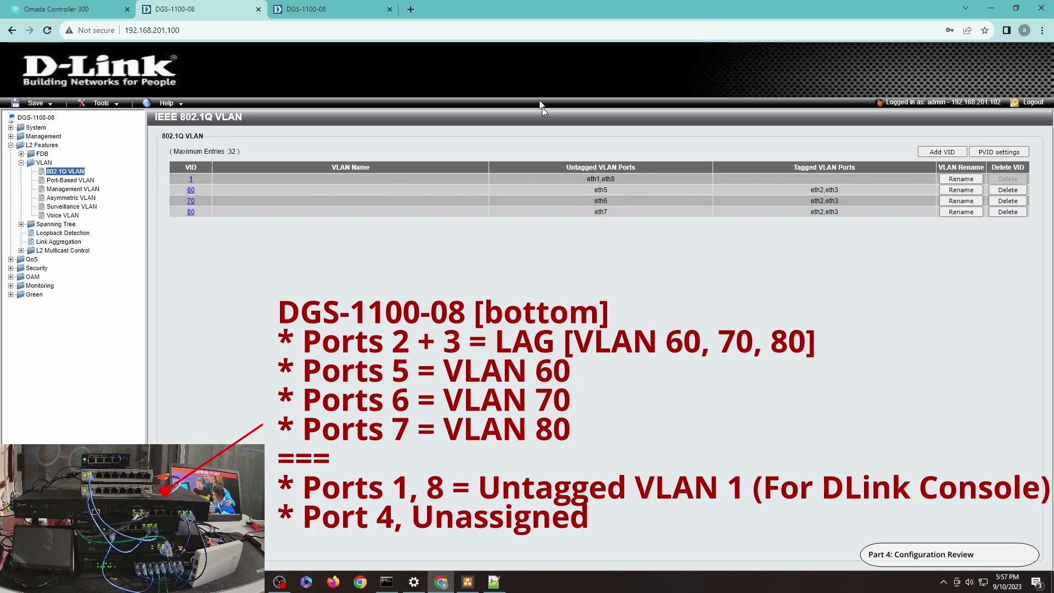
click(318, 10)
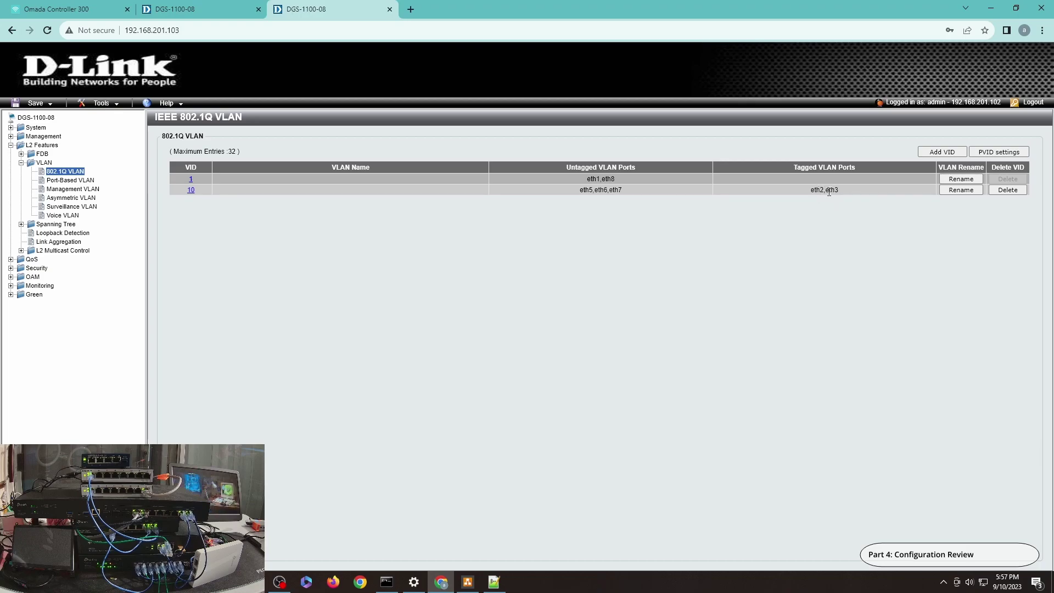
click(184, 10)
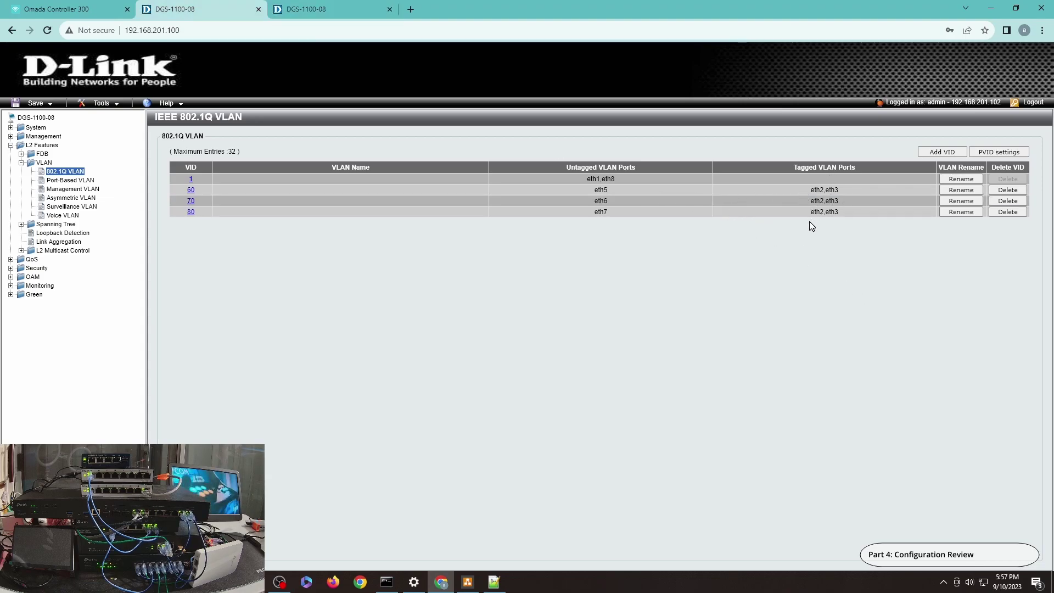
Return to the Omada Controller and view the port list of the SG-2210MP switch
click(84, 9)
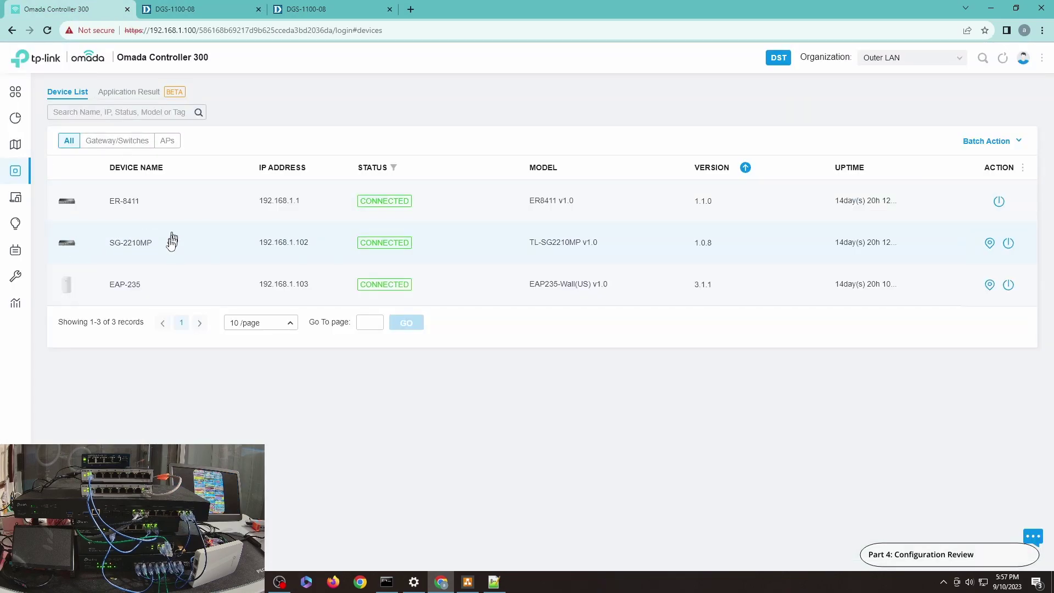
click(145, 248)
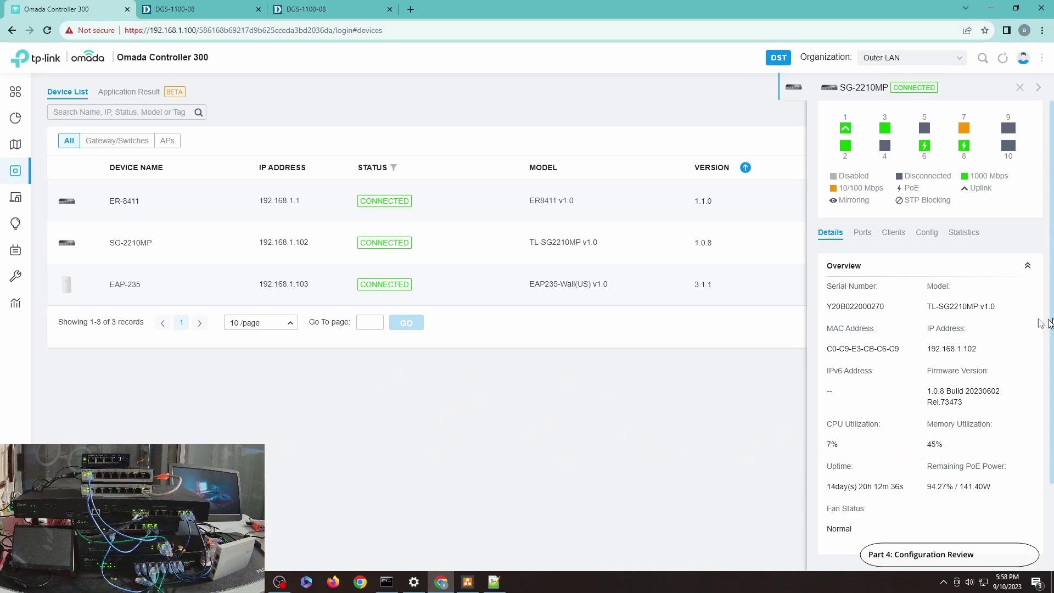
click(866, 232)
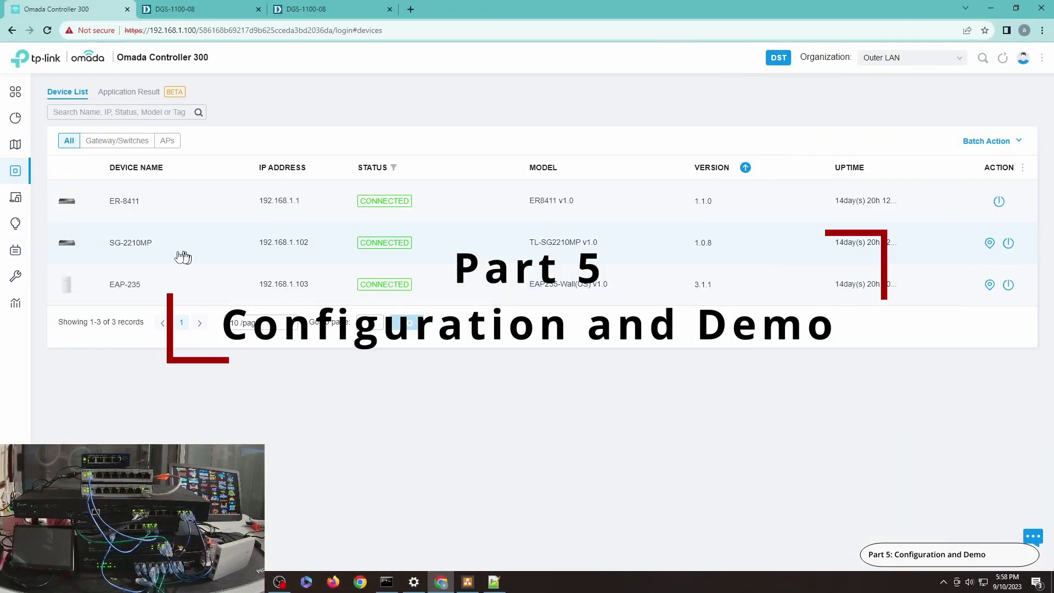
Open Port4 of the SG-2210MP for editing and set its operation to Aggregating with profile overrides enabled
click(144, 245)
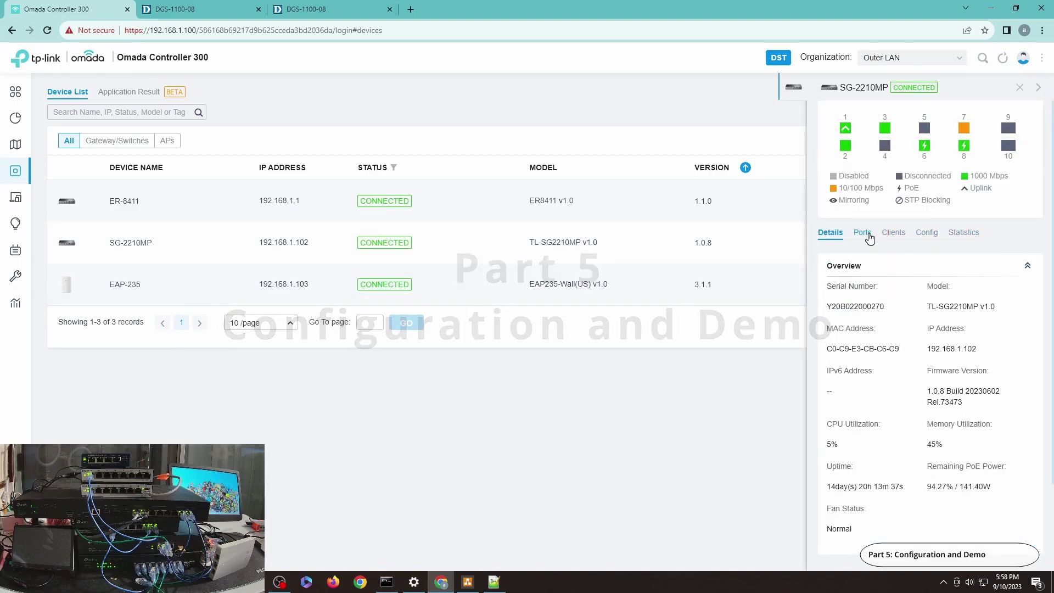
click(868, 235)
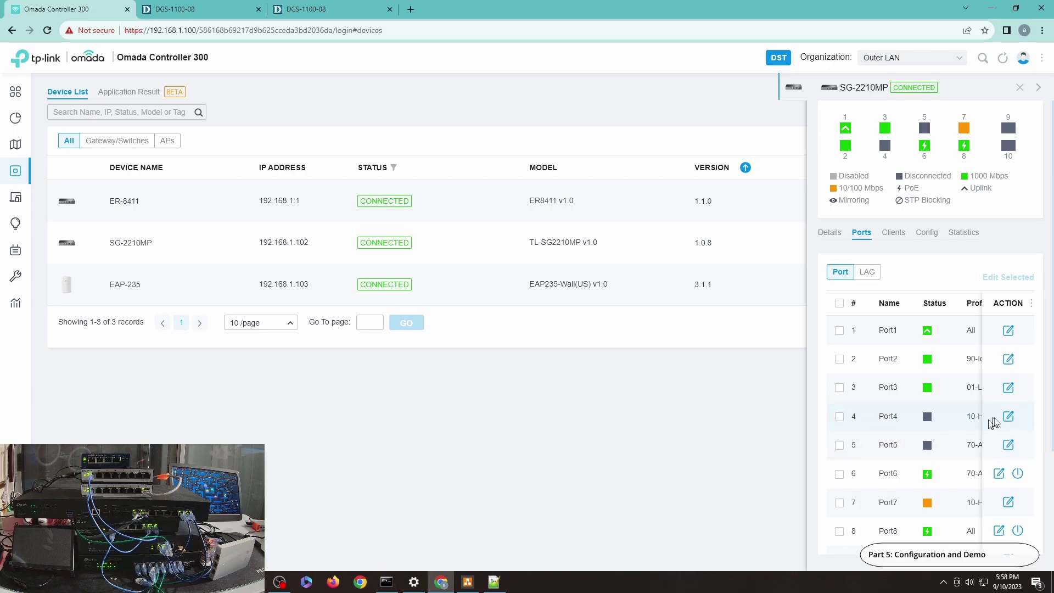
click(1008, 419)
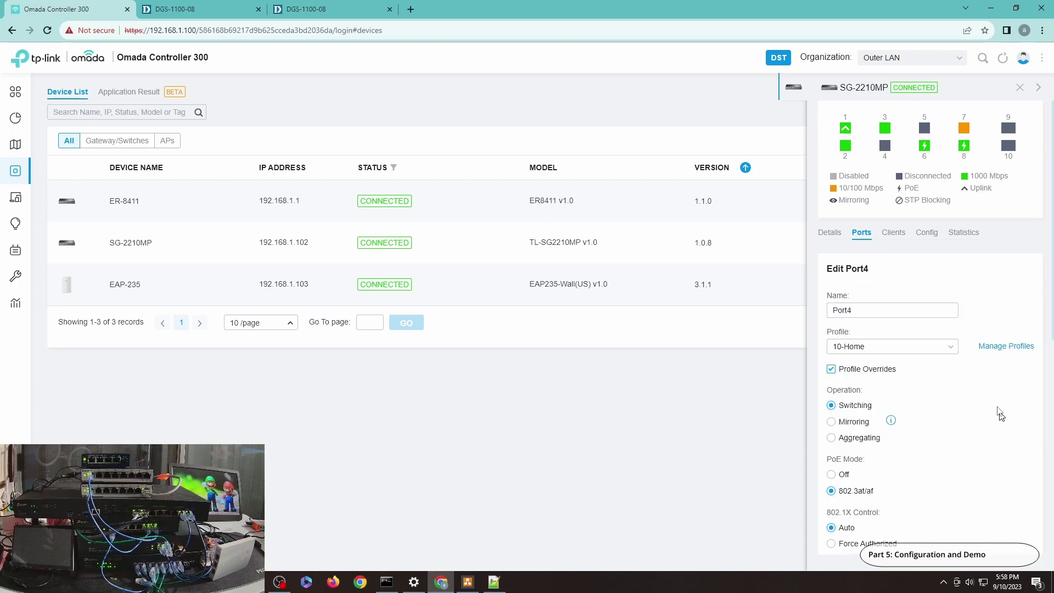
scroll(854, 343, down, 1)
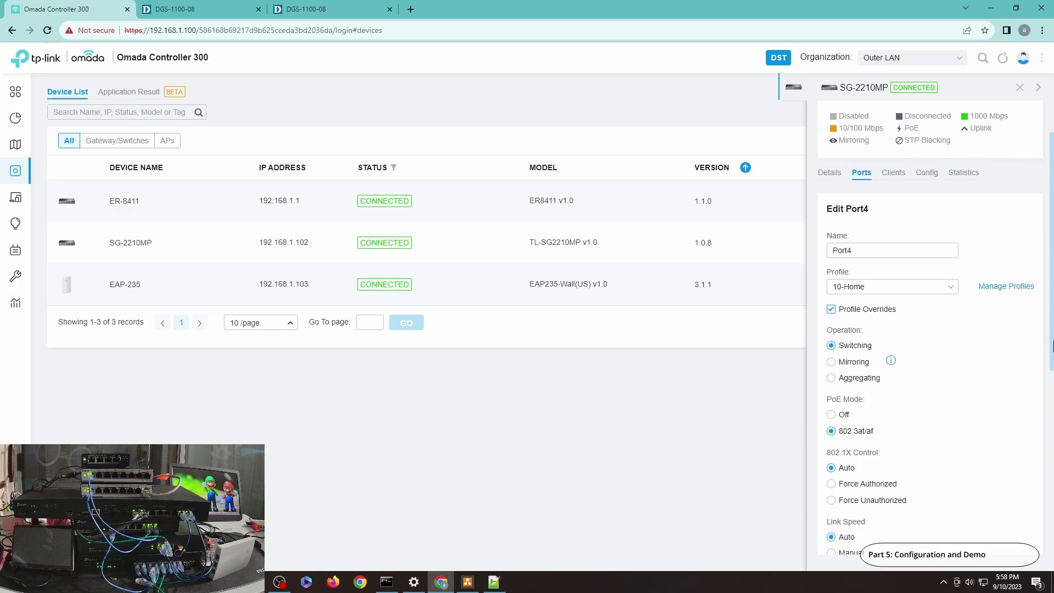
click(832, 307)
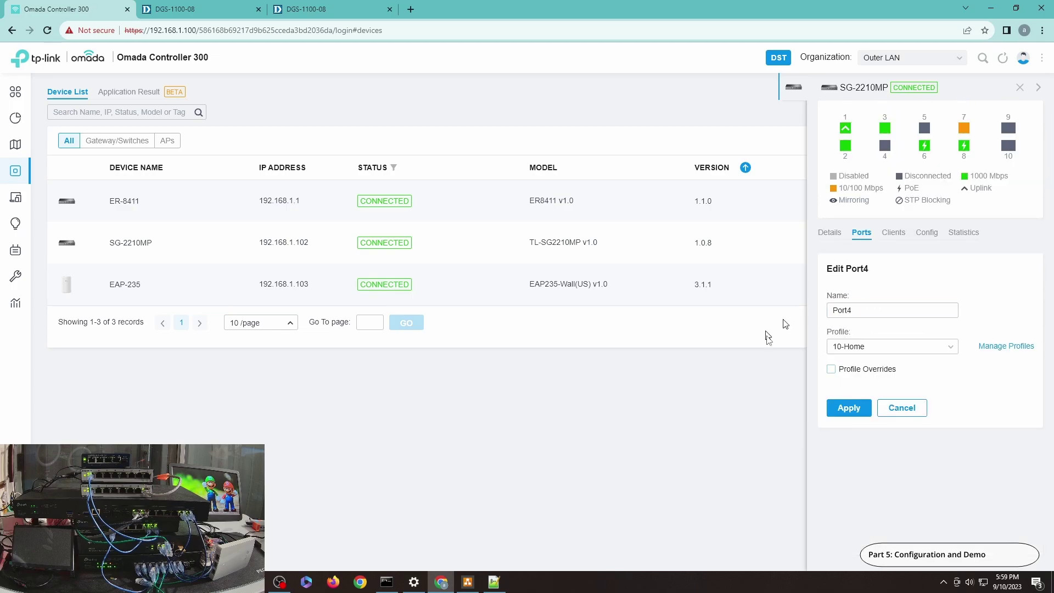
click(830, 371)
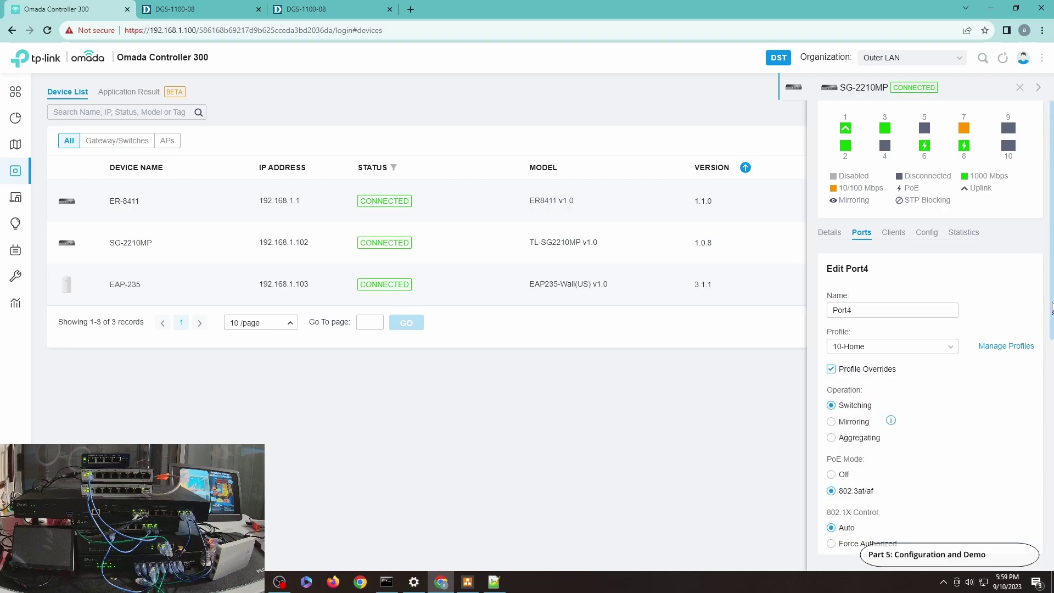
scroll(1051, 267, down, 2)
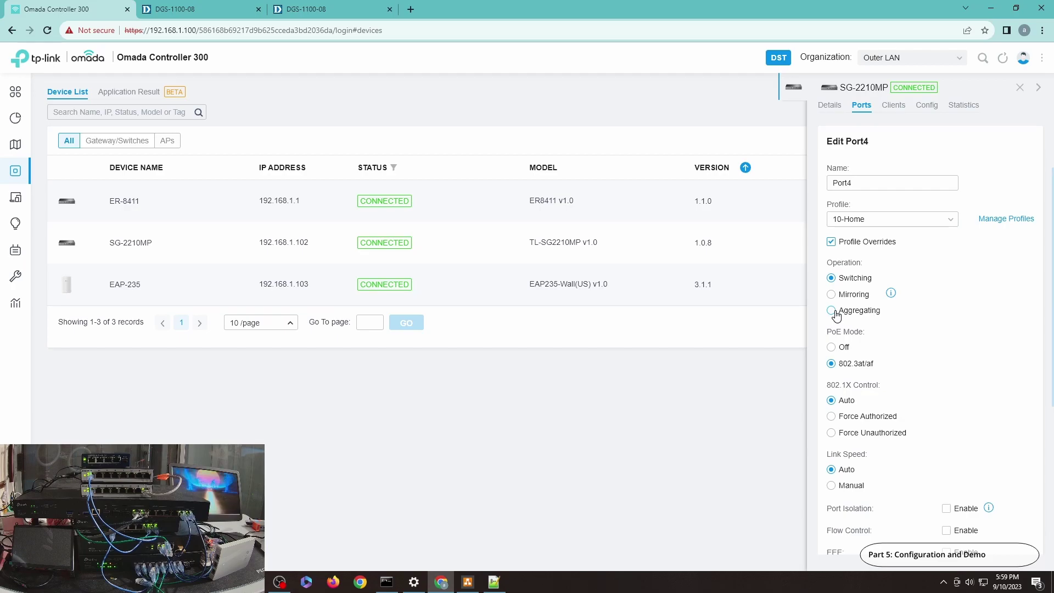
click(832, 311)
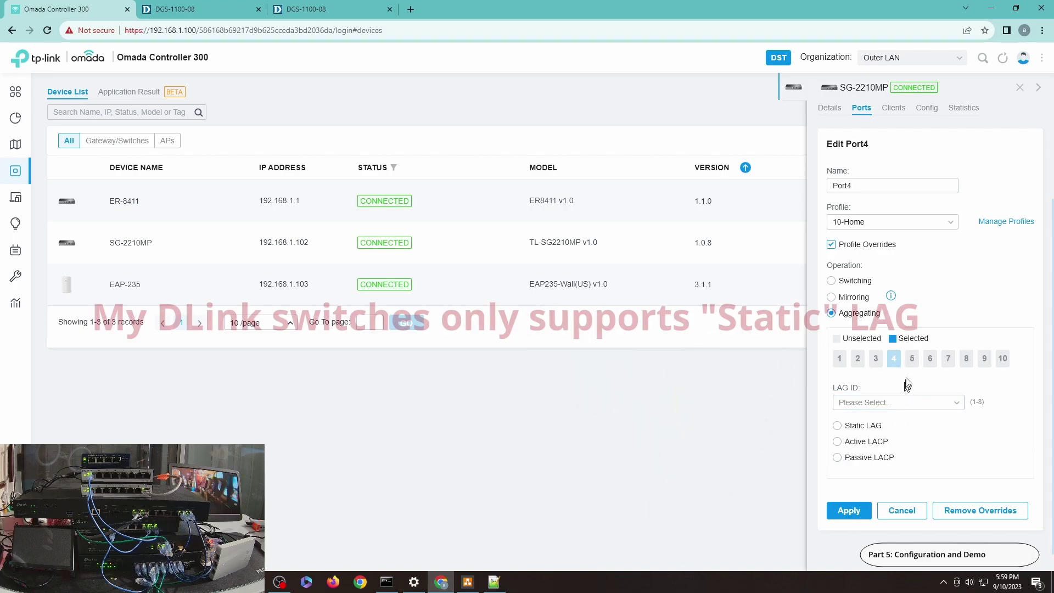
Add port 5 to the aggregation with LAG ID 1 as a Static LAG and apply the port settings
click(911, 358)
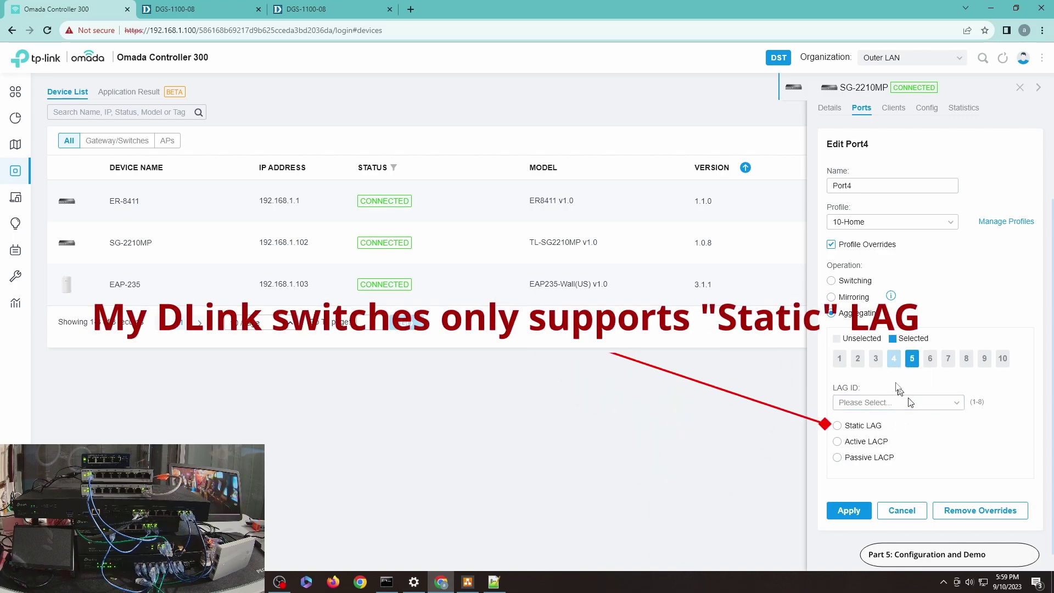
click(879, 402)
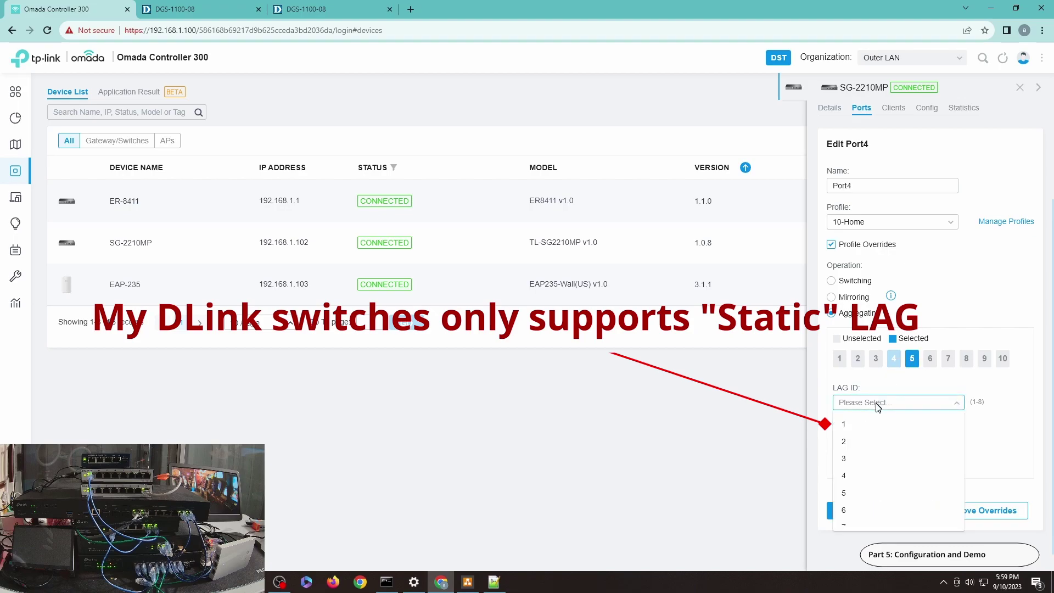
click(861, 424)
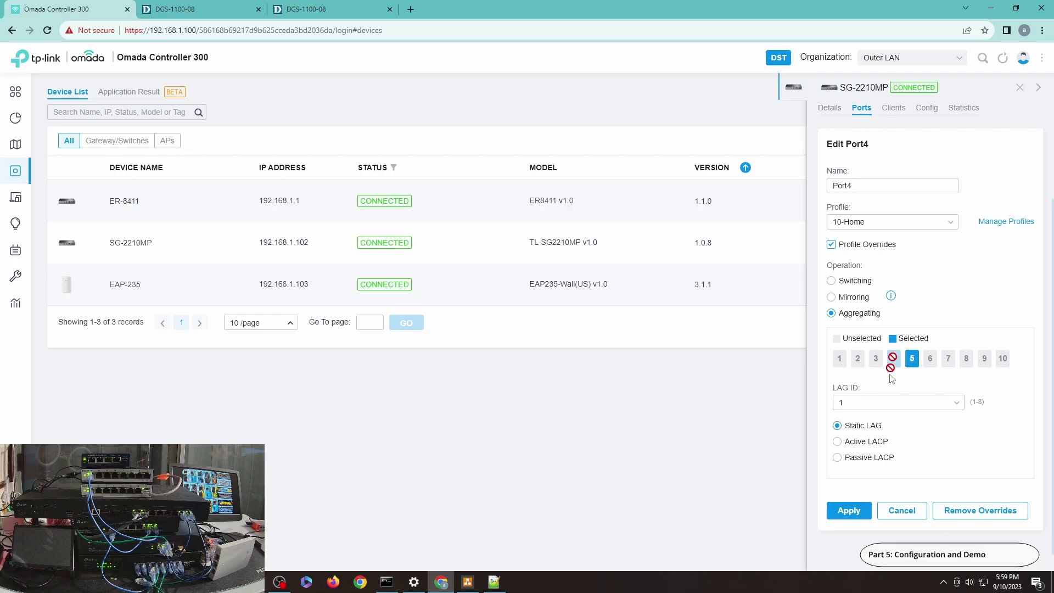
click(860, 511)
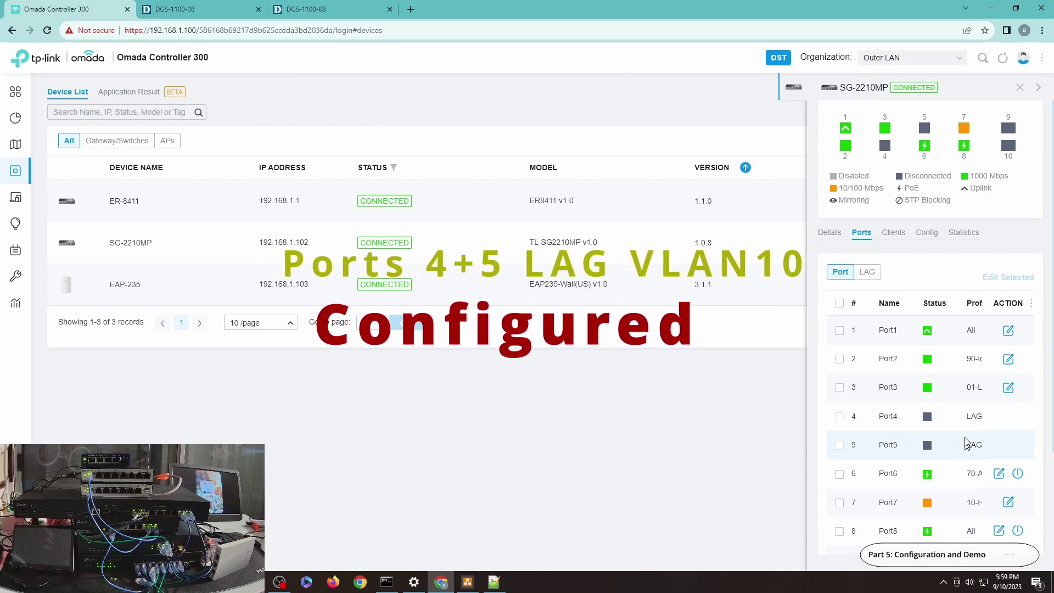
Review the profile settings of LAG1 on the SG-2210MP and return to the DGS-1100-08 console at 192.168.201.103
click(868, 273)
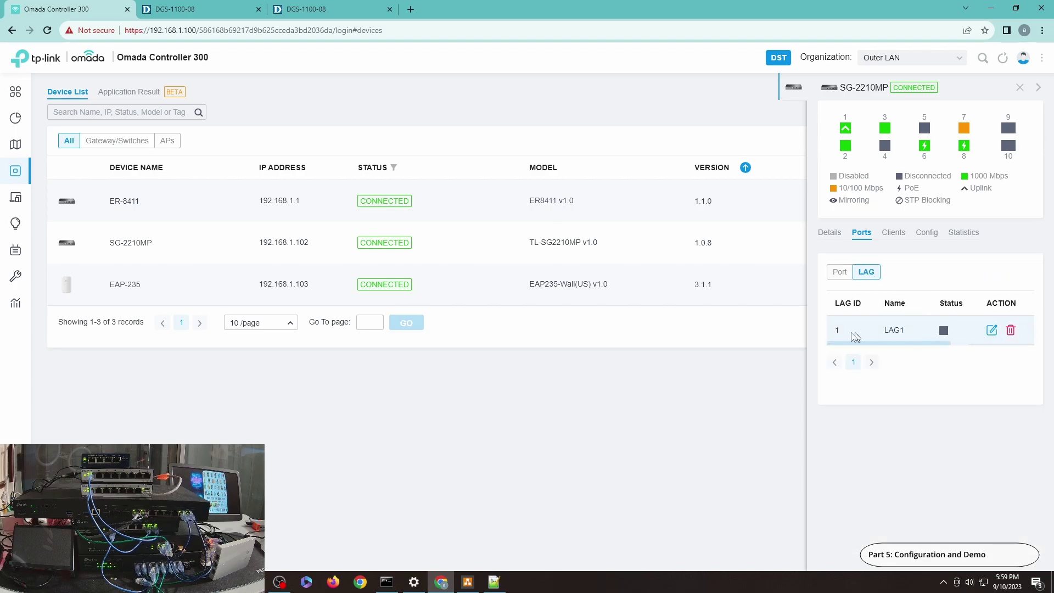
click(991, 330)
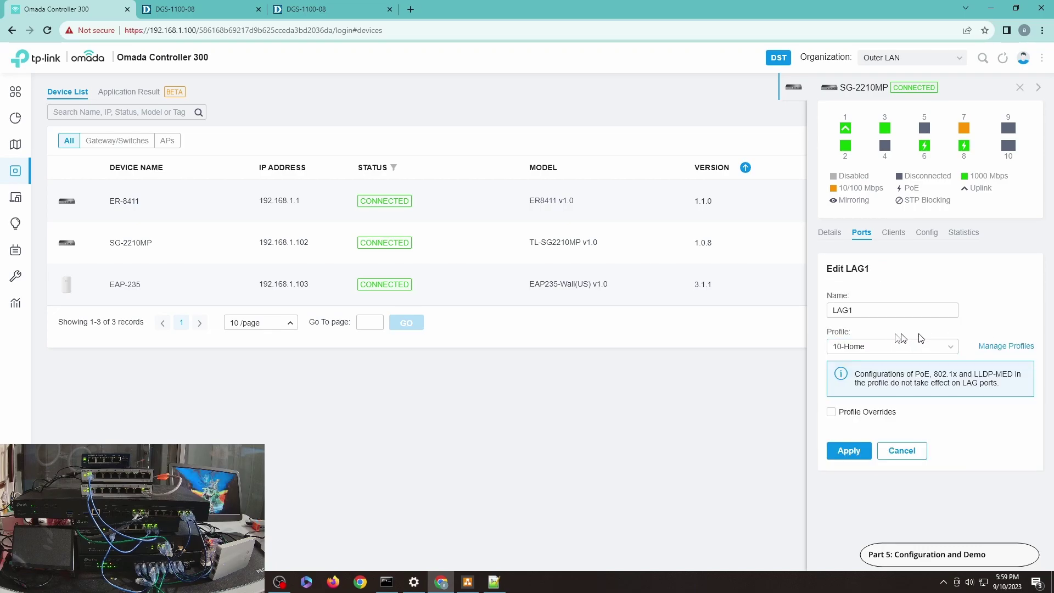
click(392, 4)
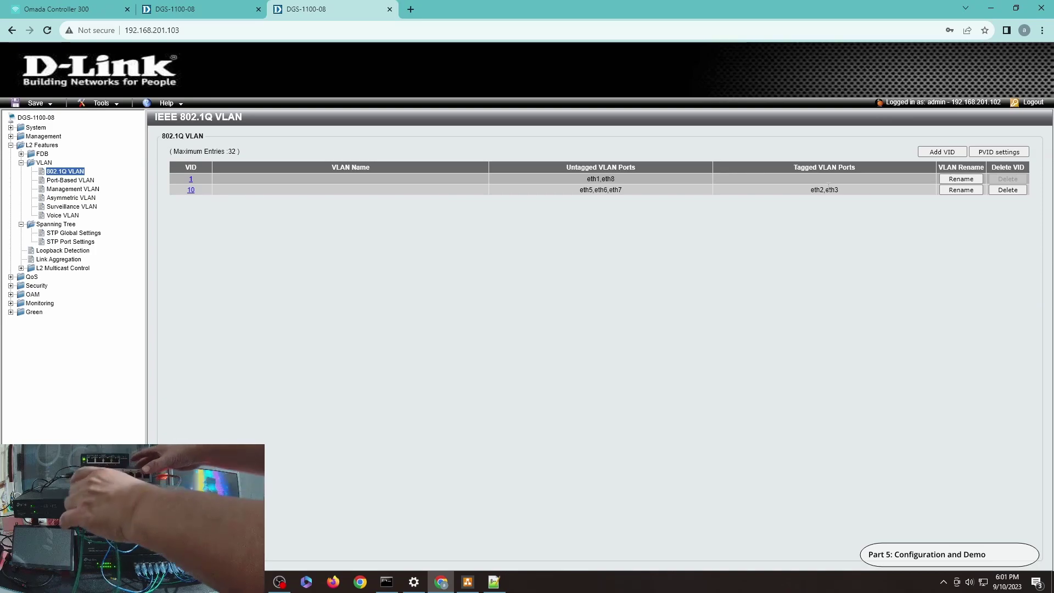
Open Windows Network Connections and check the Ethernet adapter's IPv4 connection details
click(414, 581)
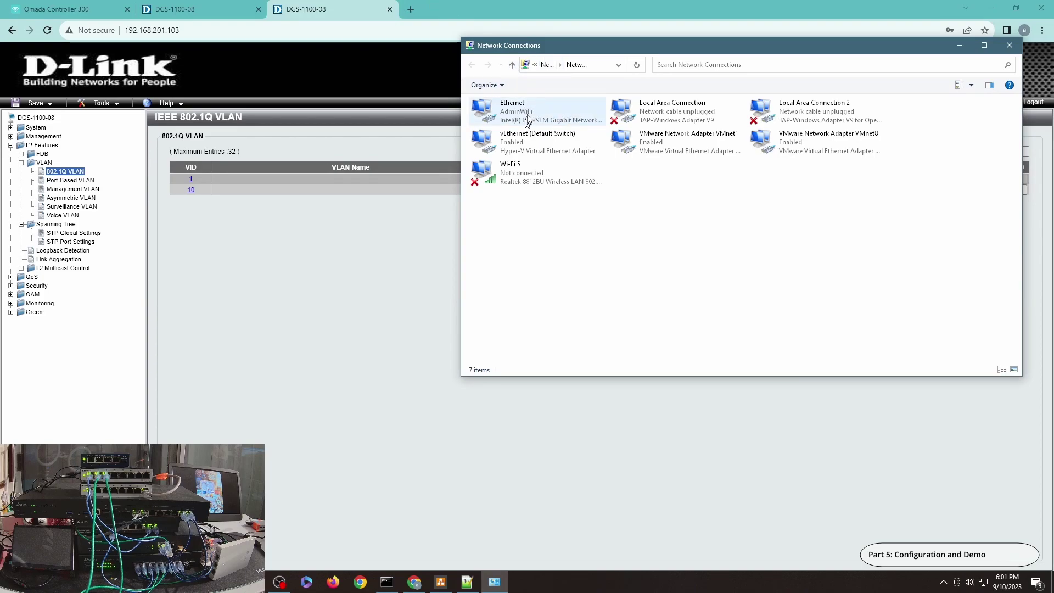
double_click(513, 106)
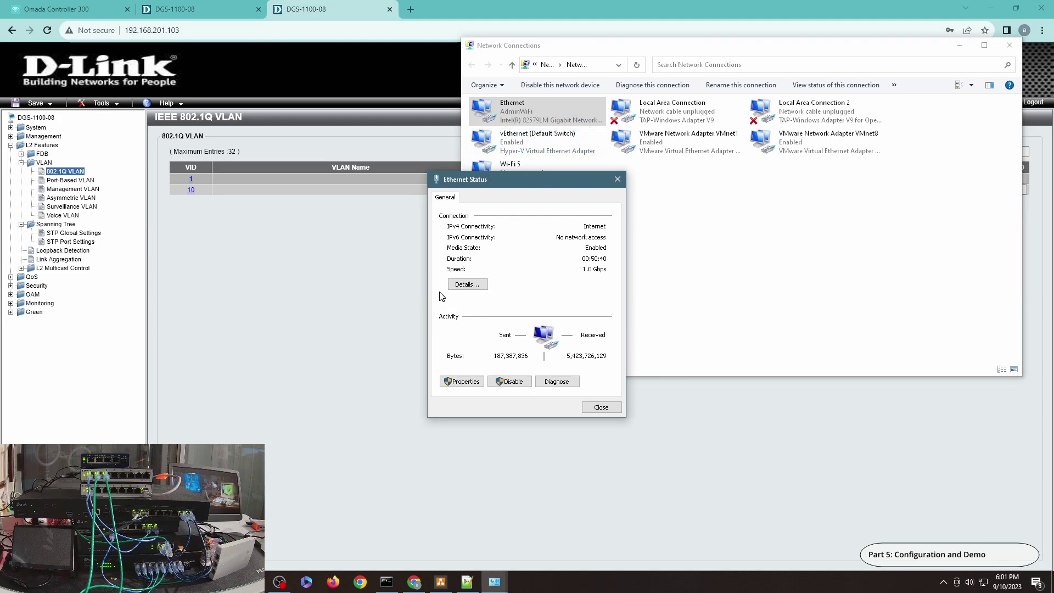
click(464, 285)
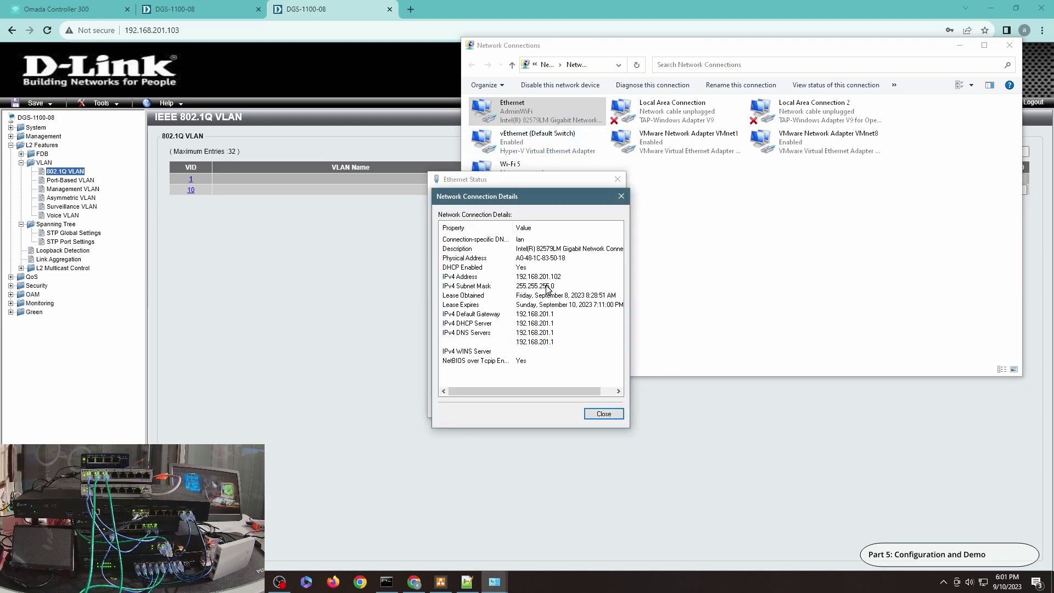
click(603, 413)
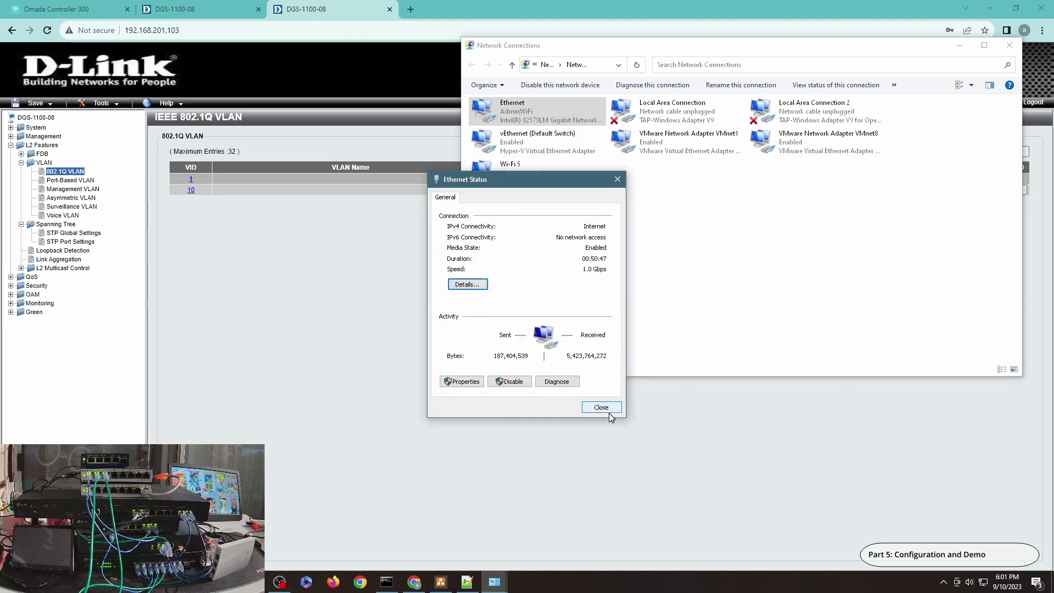
click(602, 408)
Switch to Command Prompt, move its window clear of the adapter list, and start a continuous ping with ping google.com -t
click(392, 582)
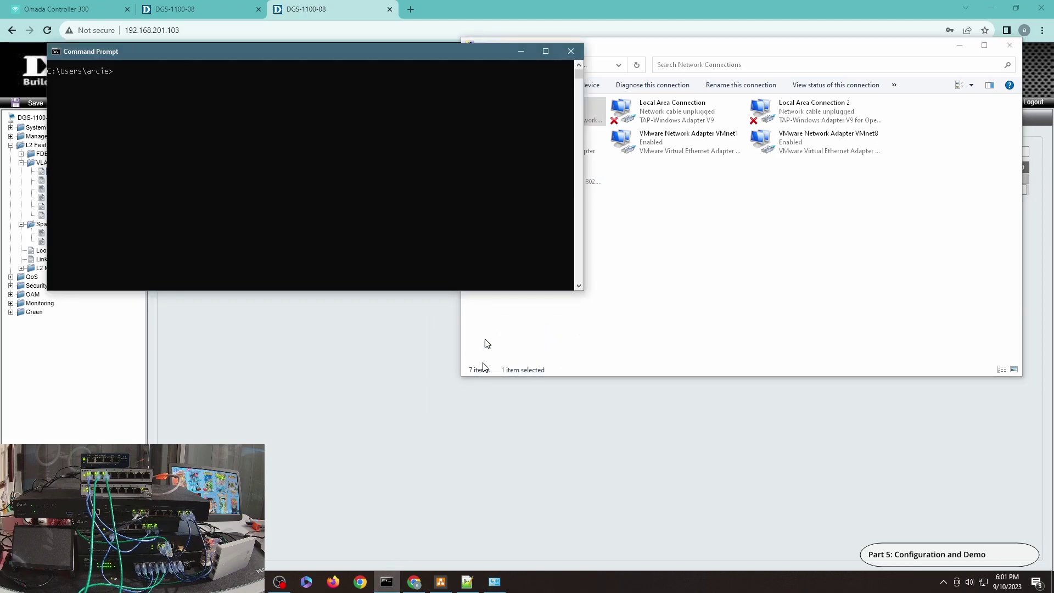
drag(409, 57, 767, 183)
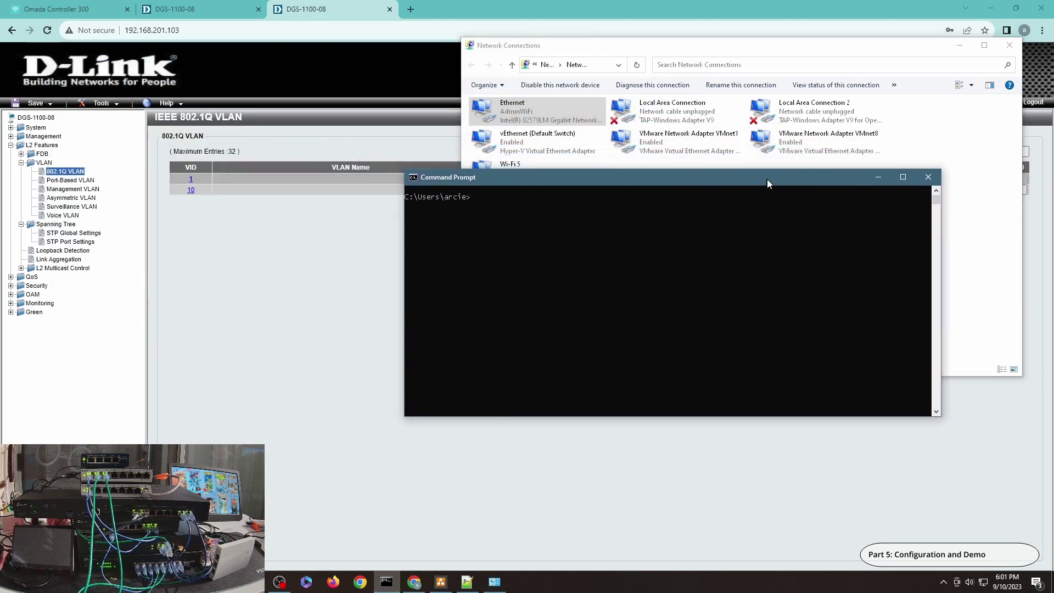
text(ping goog)
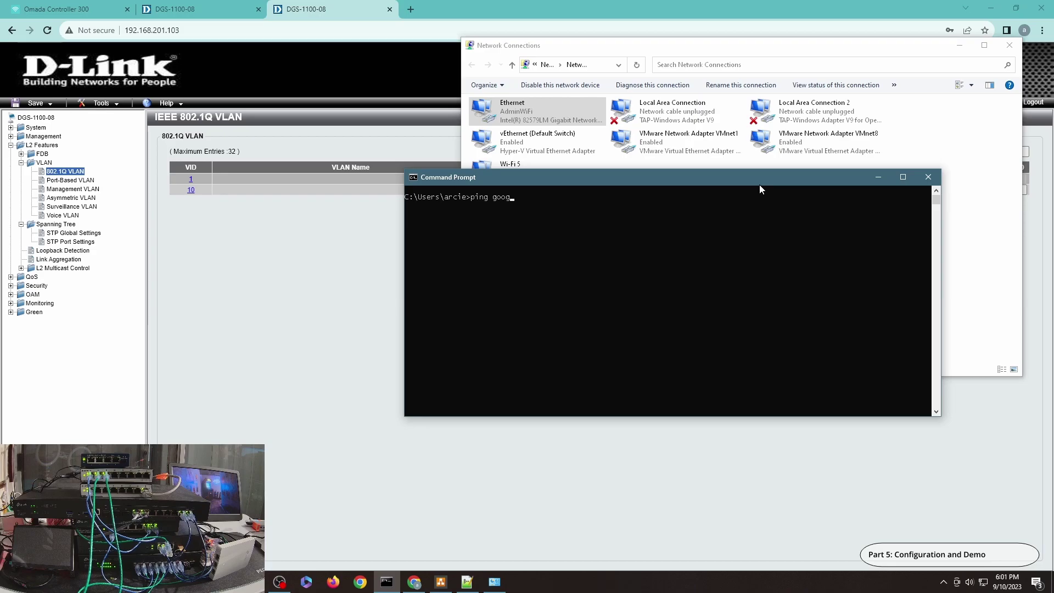
key(Return)
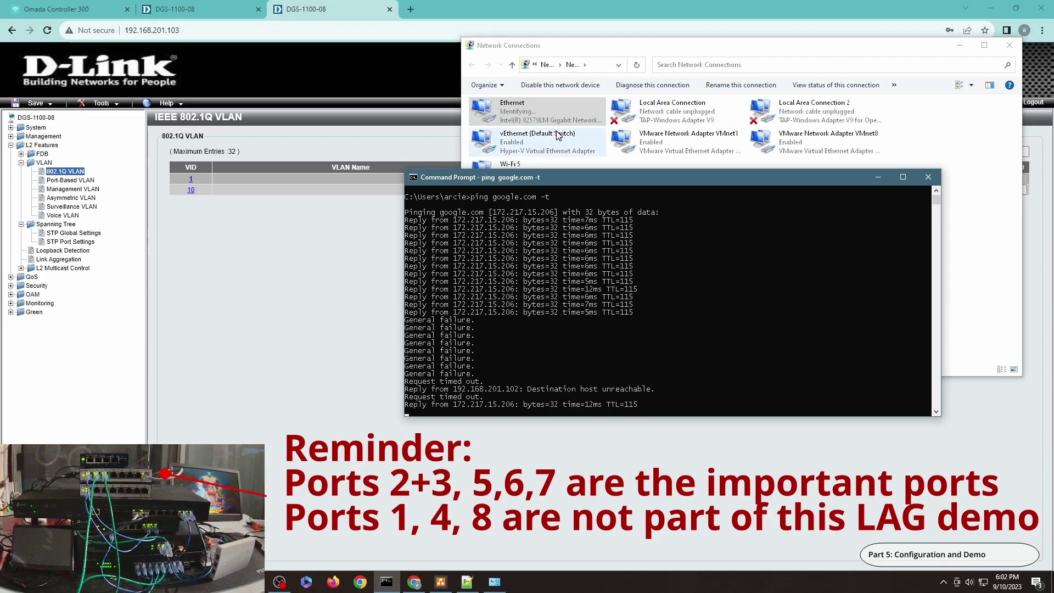
Recheck the Ethernet adapter's IPv4 address and lease details while the ping keeps running
double_click(520, 110)
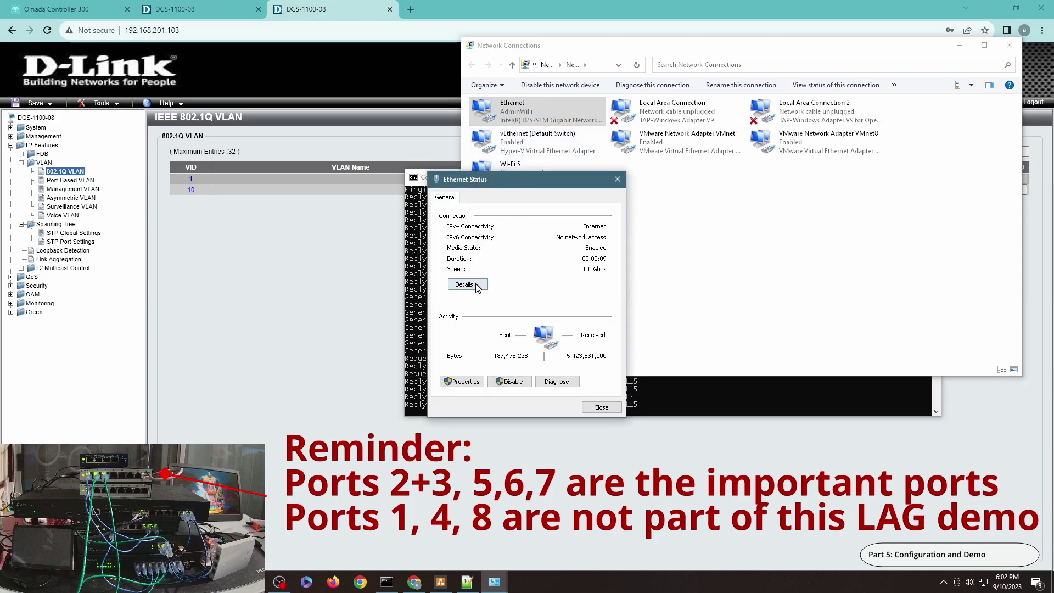
click(466, 284)
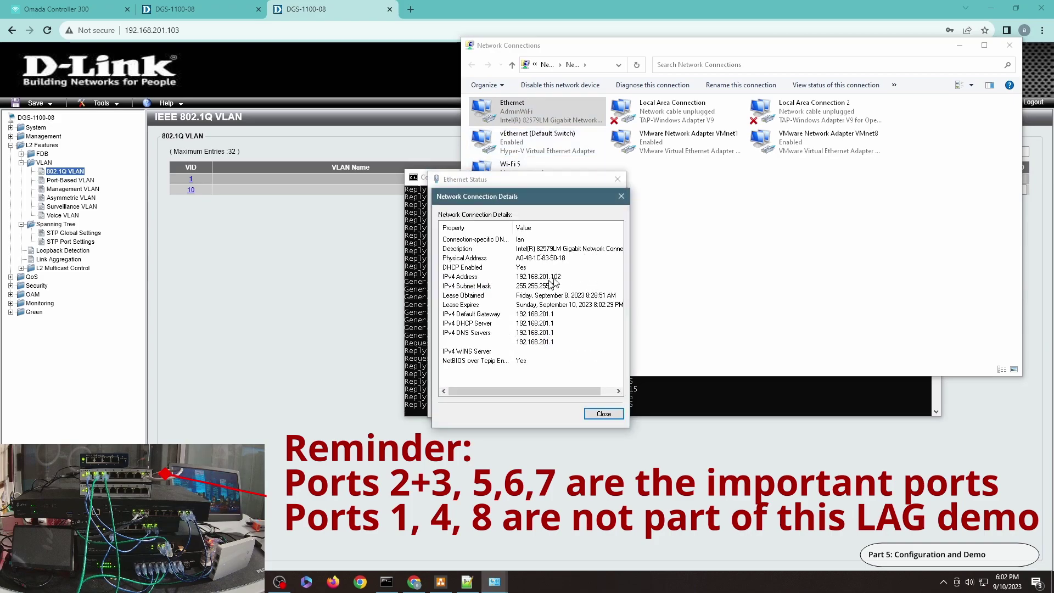
click(612, 413)
click(601, 409)
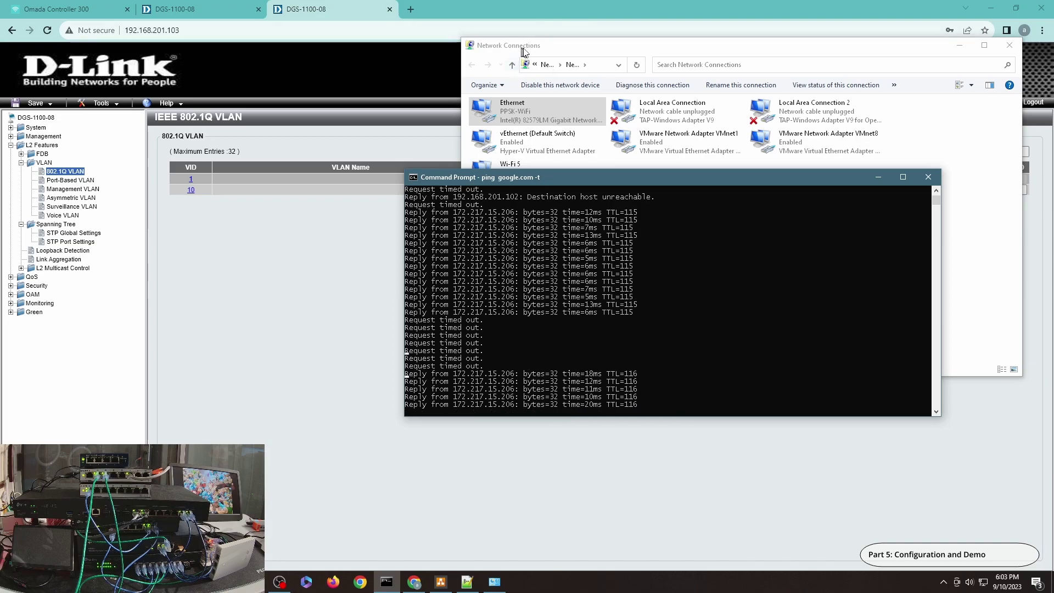
Check which IPv4 address, gateway and DHCP server the Ethernet adapter uses on the PPSK-WiFi network
double_click(537, 117)
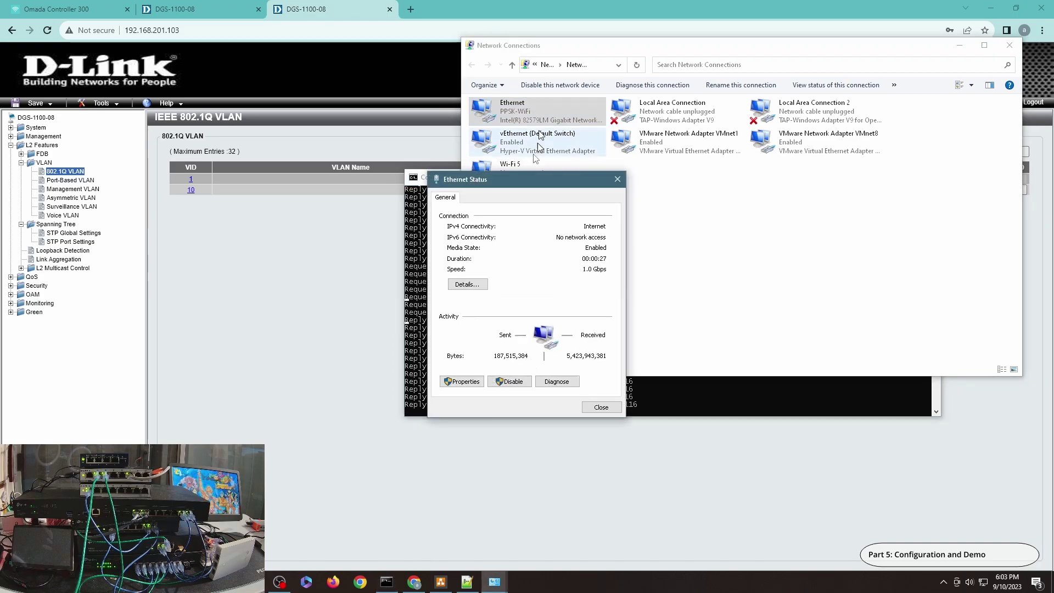
click(467, 284)
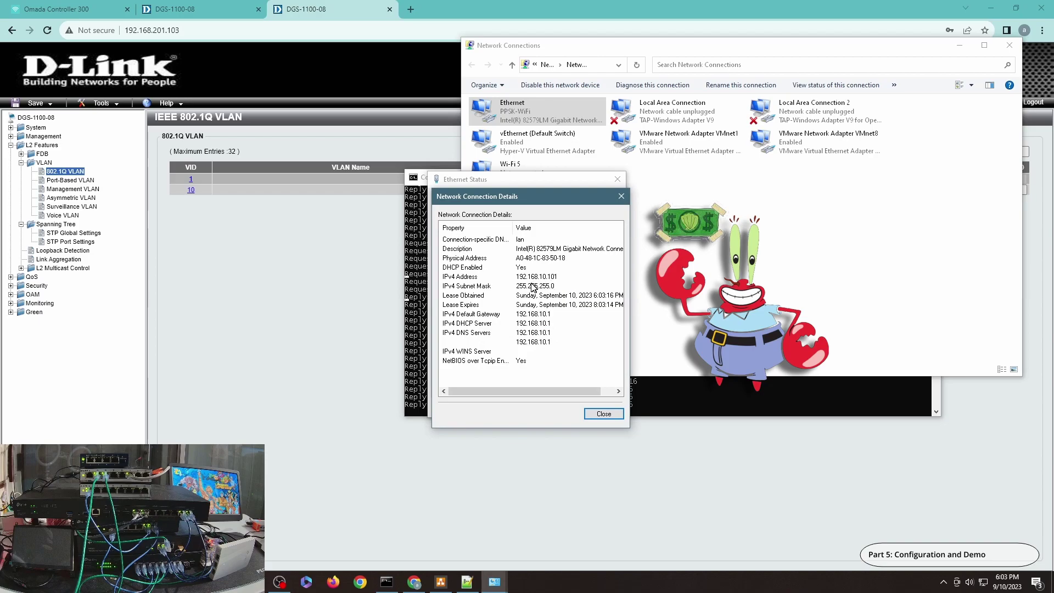
click(603, 414)
click(602, 407)
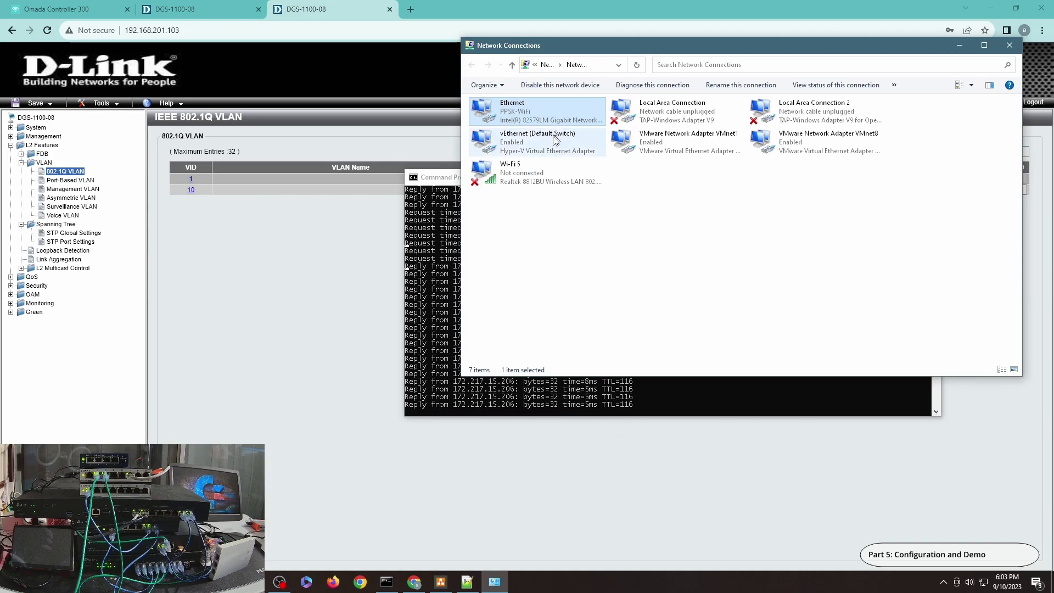
Check the continuous google.com ping in Command Prompt and review the D-Link switch's 802.1Q VLAN table in the browser
click(621, 391)
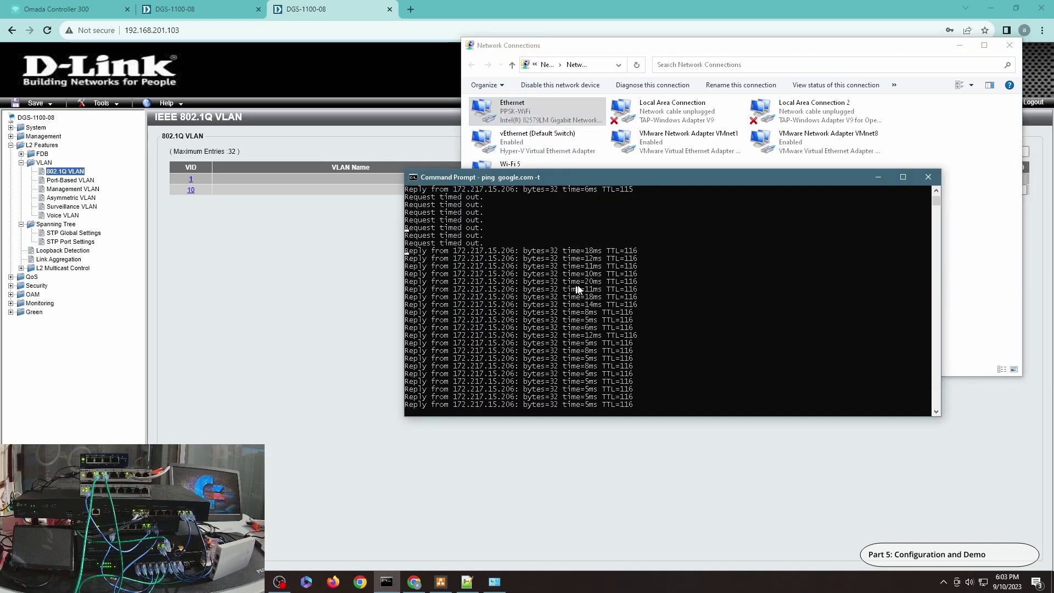
click(263, 282)
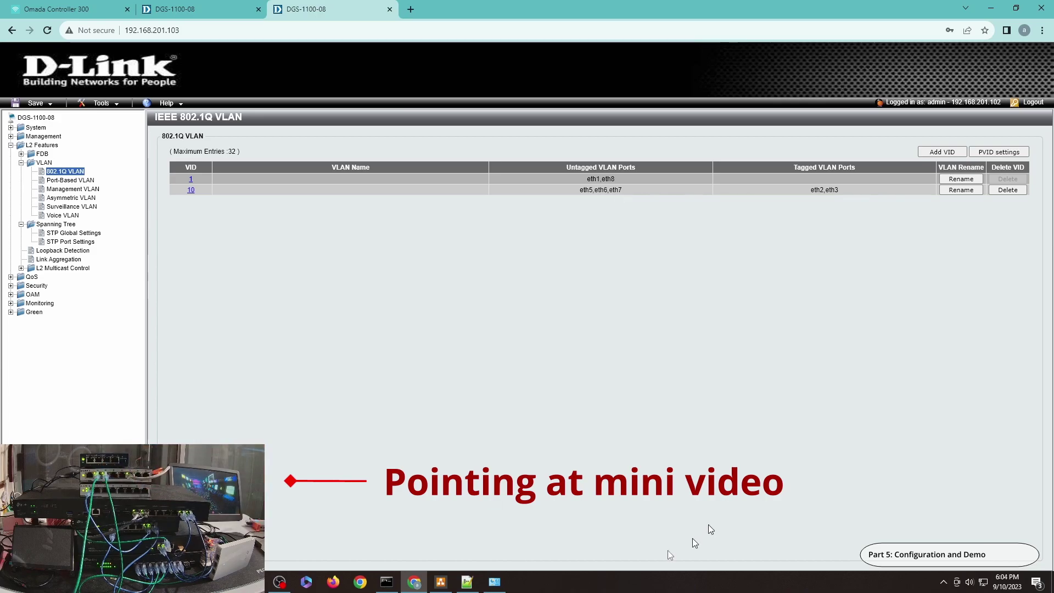
click(387, 582)
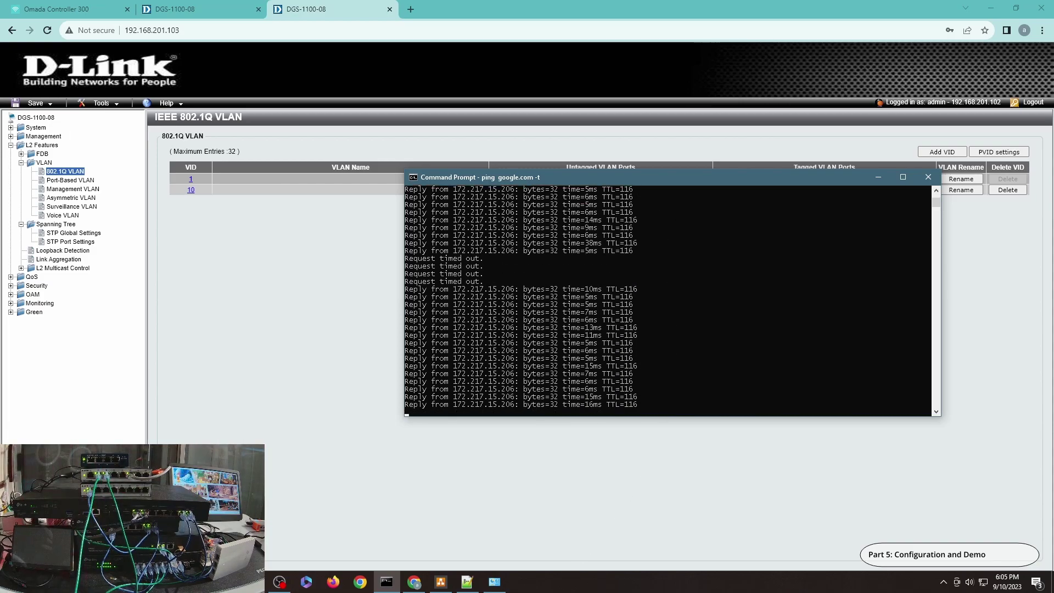
Check the Ethernet adapter's status and IPv4 details on the PPSK-WiFi network again, and return to the running ping
key(alt+Tab)
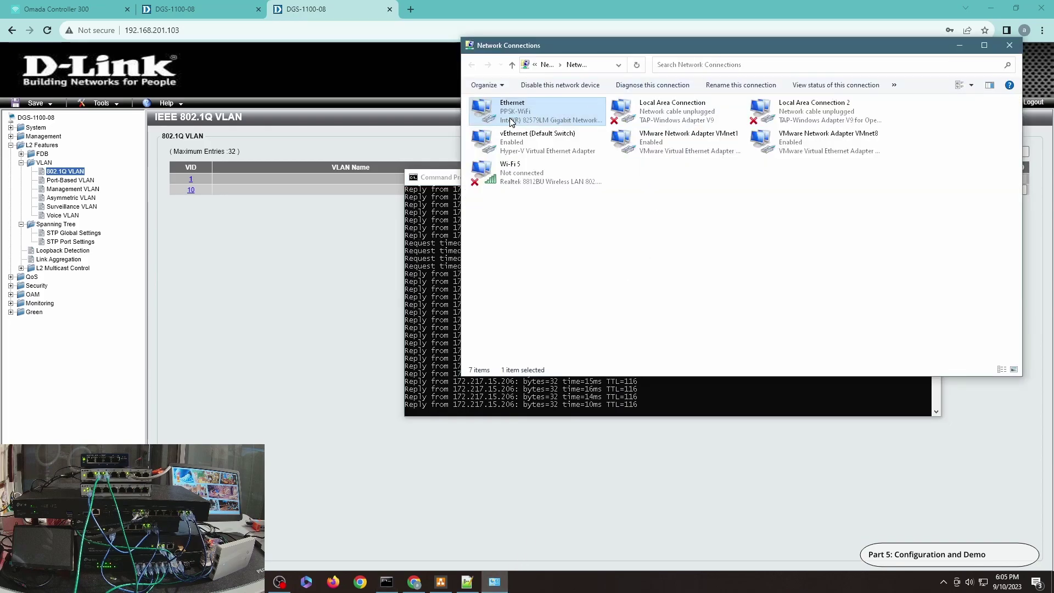
double_click(508, 114)
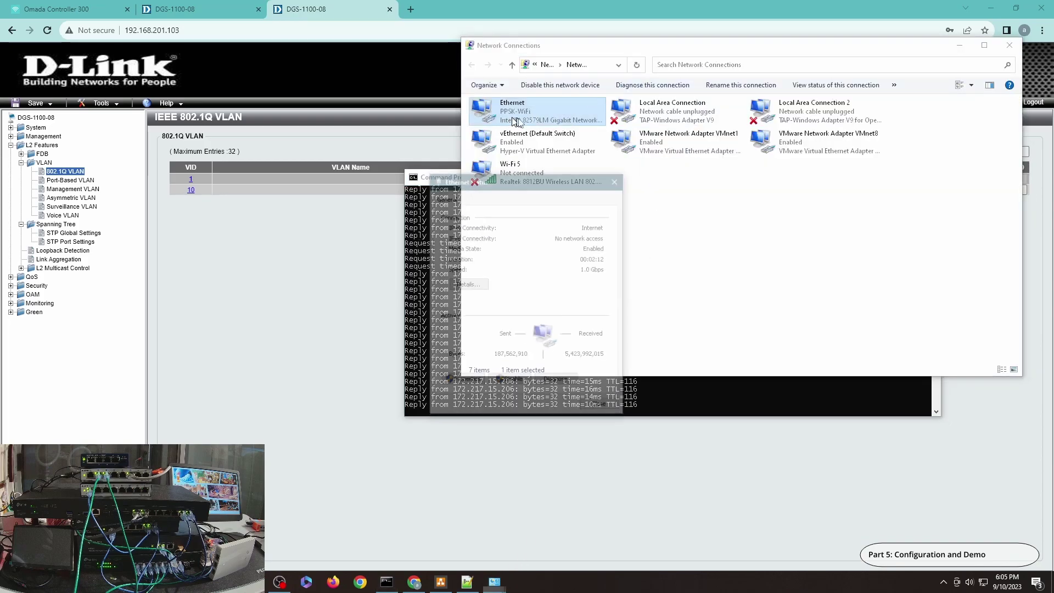
click(466, 284)
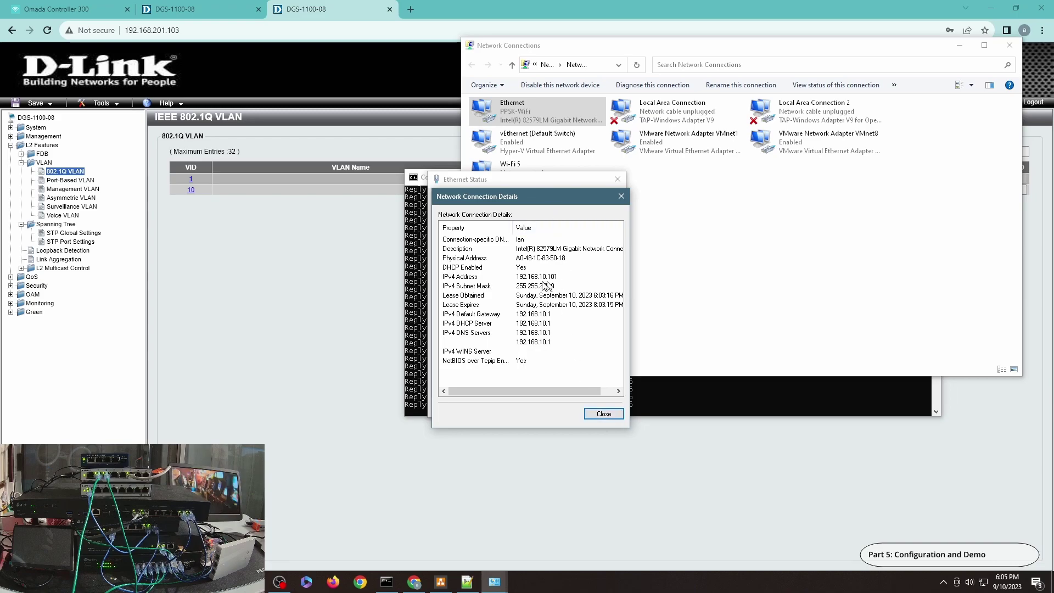
click(601, 413)
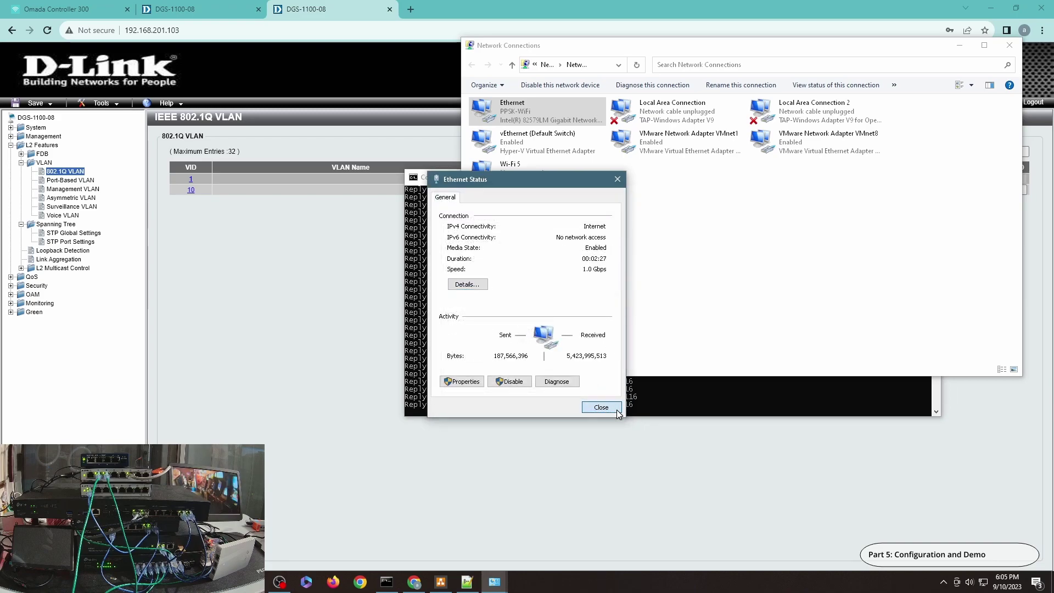
click(617, 410)
click(436, 365)
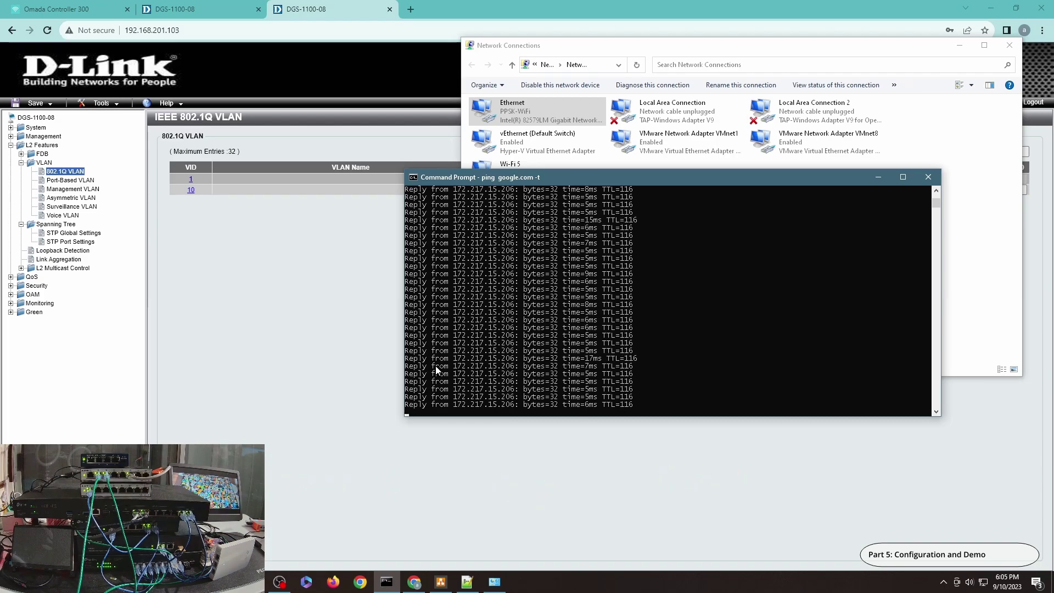
Bring up the Omada Controller page, and check the running ping and the Ethernet adapter's IPv4 details on the AdminWiFi network
click(91, 6)
click(91, 8)
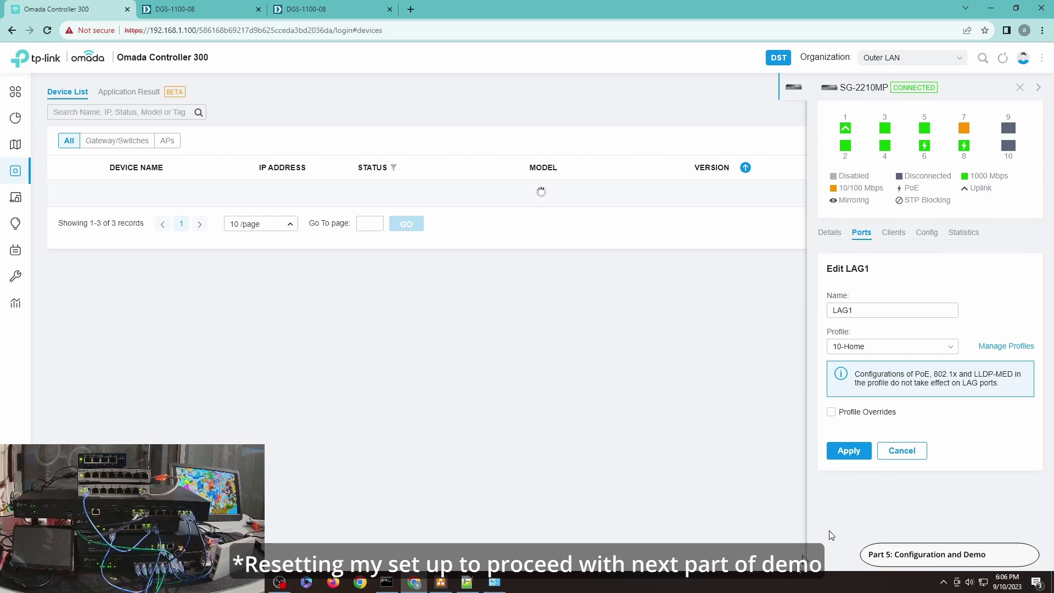
click(386, 582)
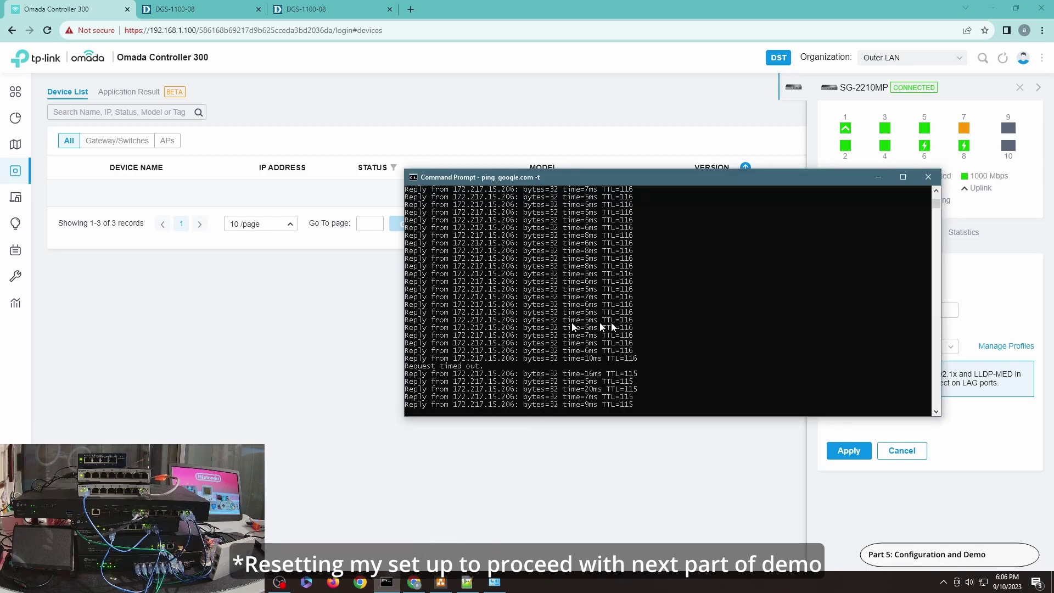
click(494, 582)
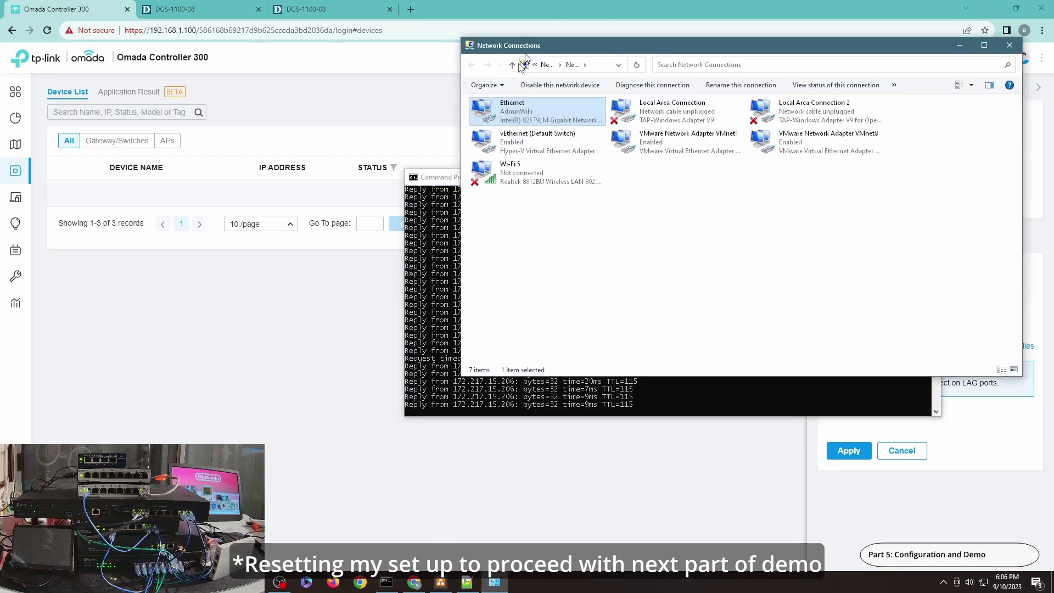
double_click(518, 124)
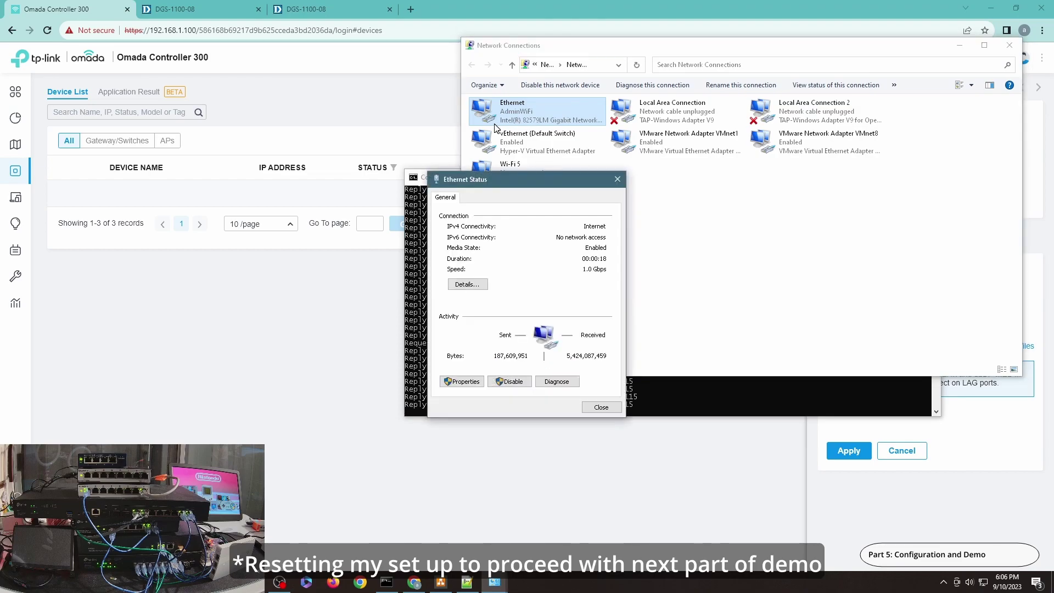
click(468, 284)
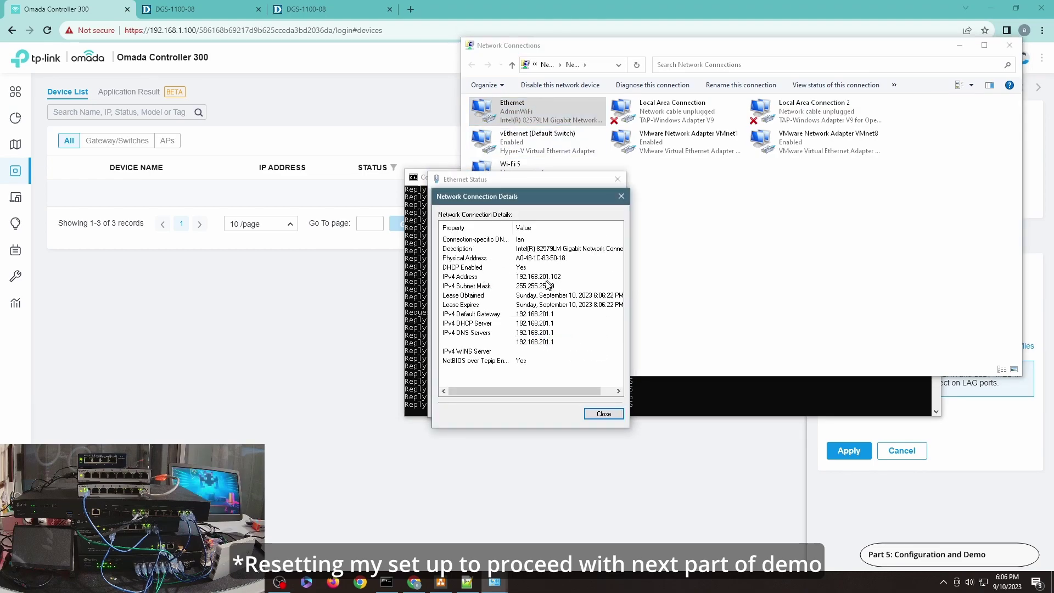
click(606, 414)
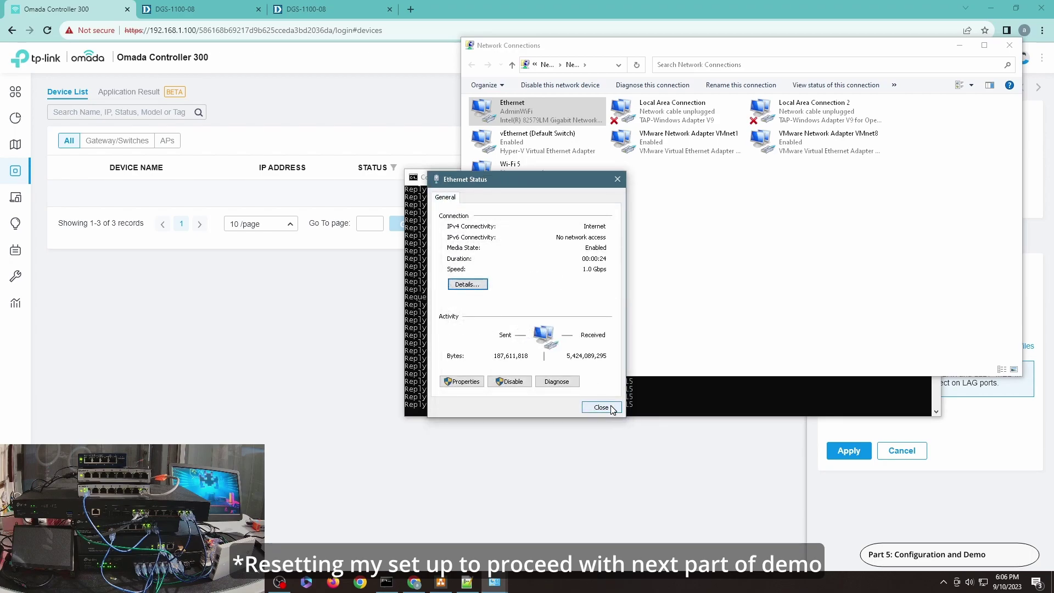
click(613, 410)
Return to the Omada Controller, close the stale LAG1 form, and reopen the SG-2210MP switch's LAG list
click(870, 516)
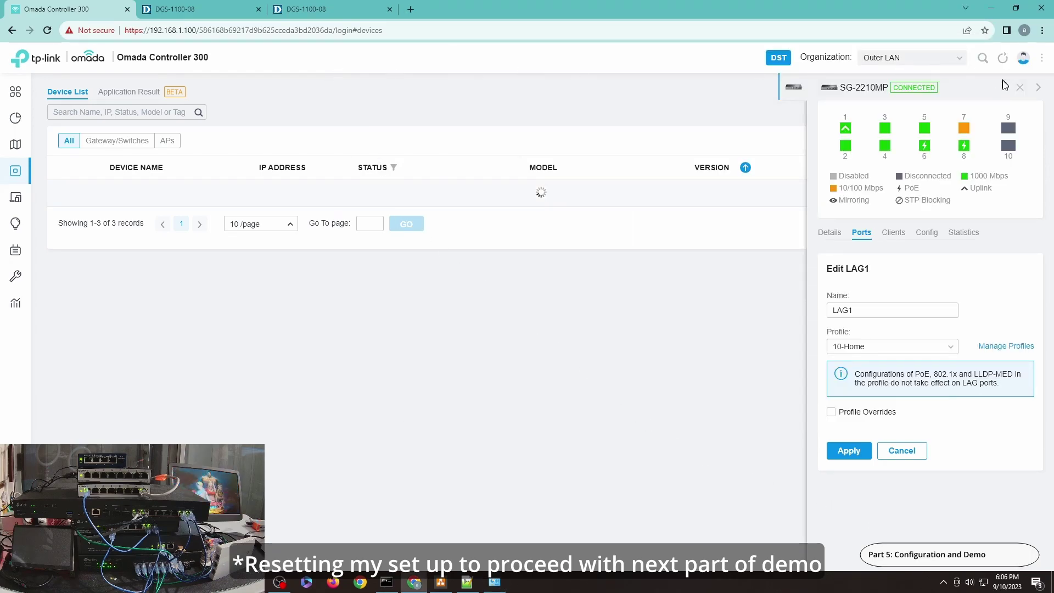
click(1020, 87)
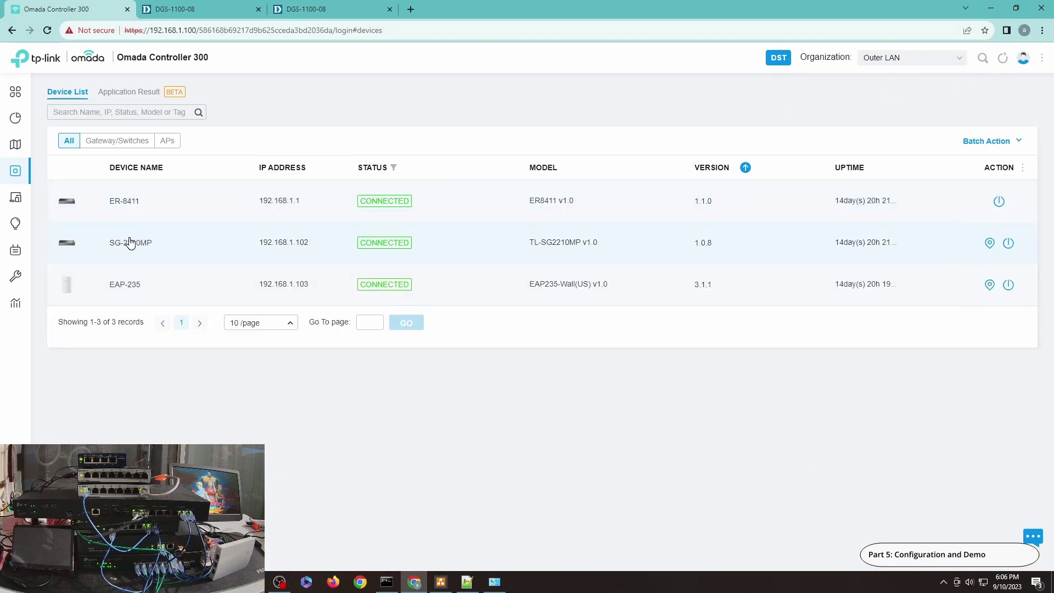
click(135, 243)
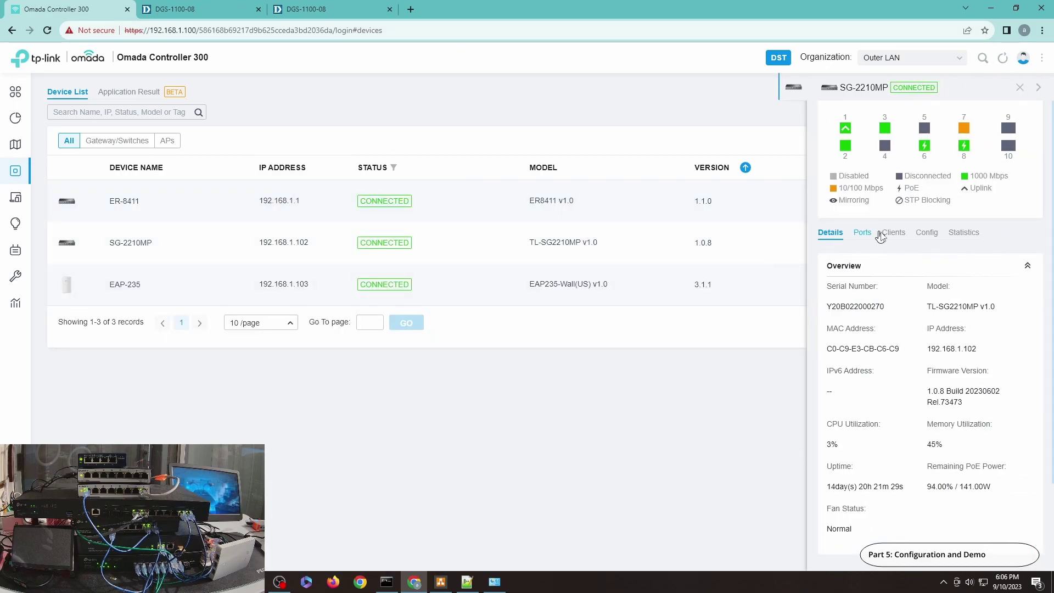
click(862, 232)
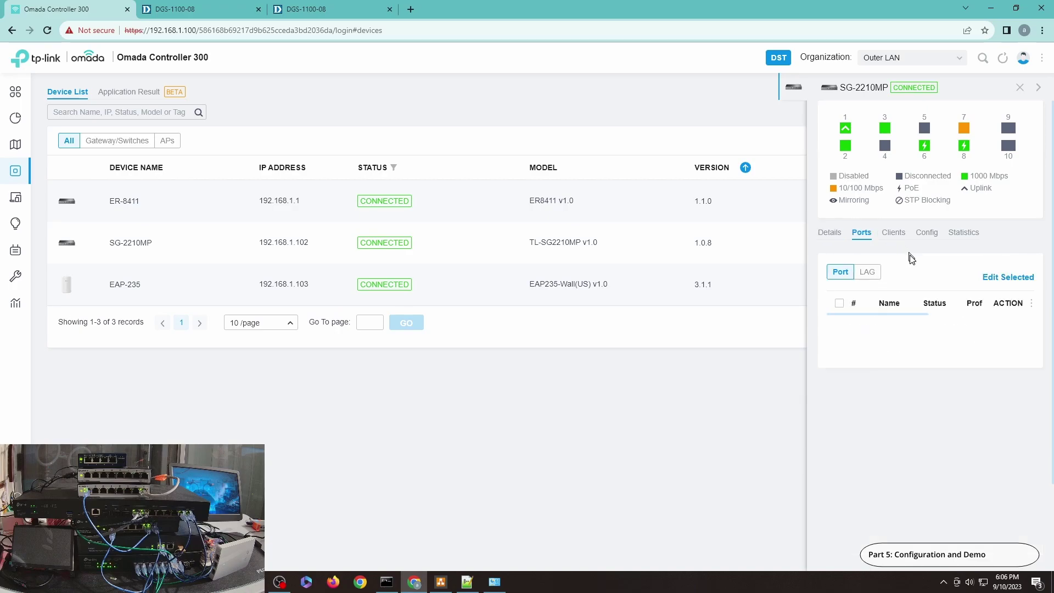
click(872, 274)
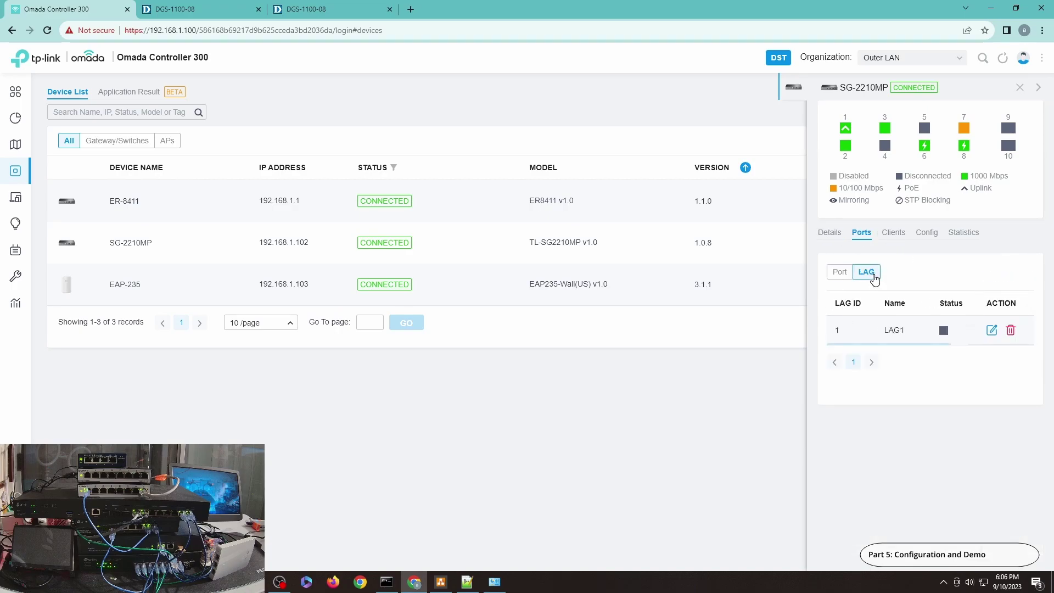
Set LAG1's profile to InterVLAN607080 and apply the change
click(991, 329)
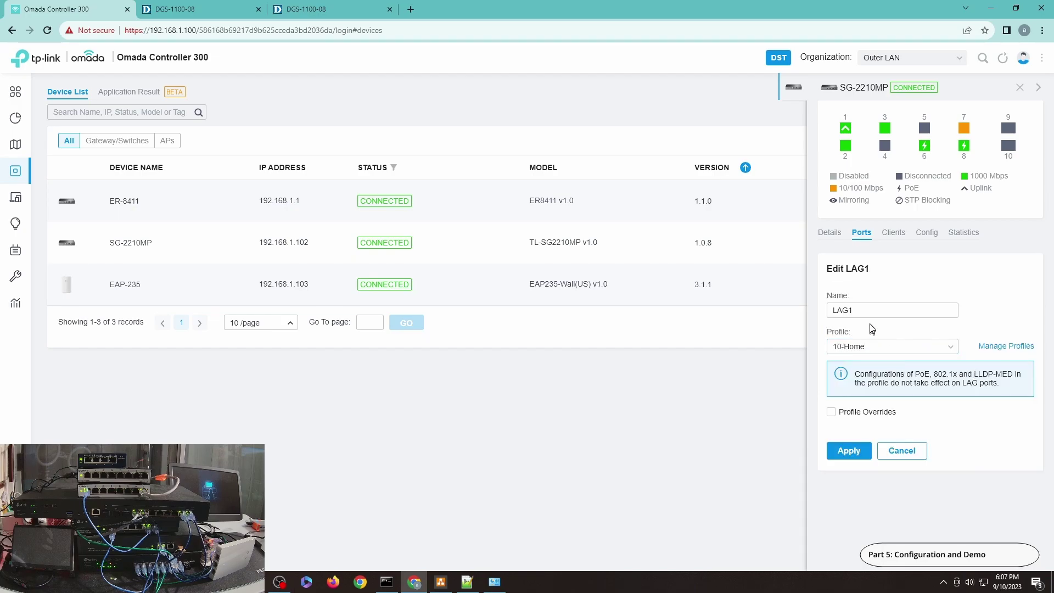
click(868, 347)
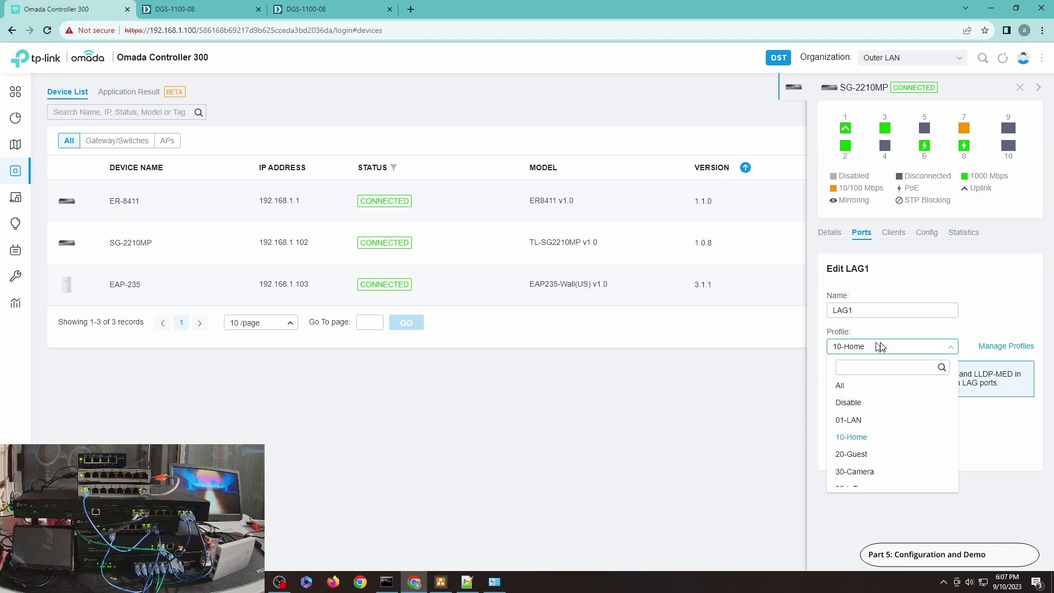
scroll(939, 428, down, 3)
scroll(937, 433, down, 2)
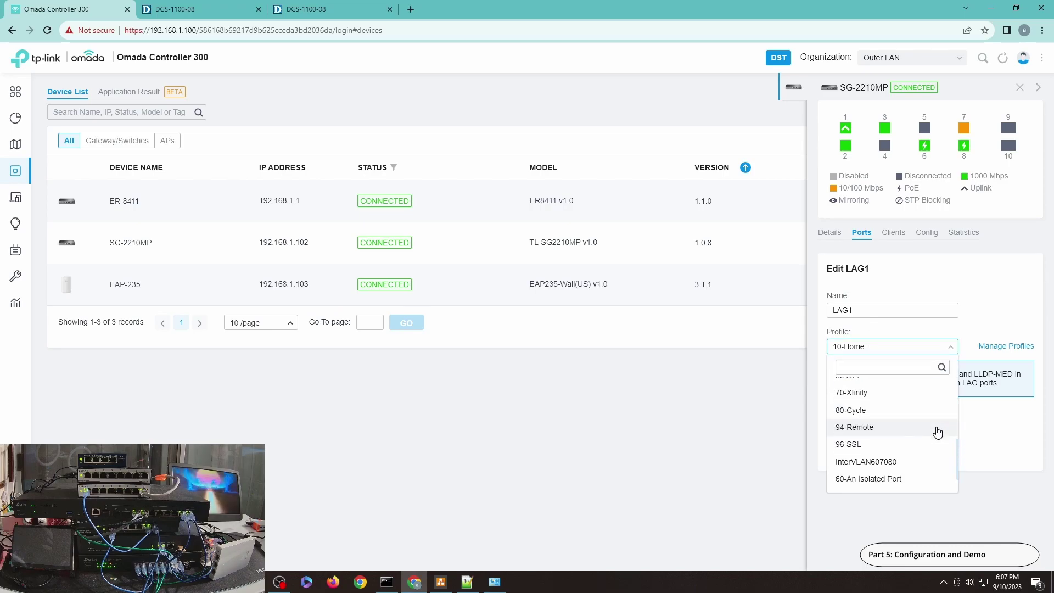
click(866, 461)
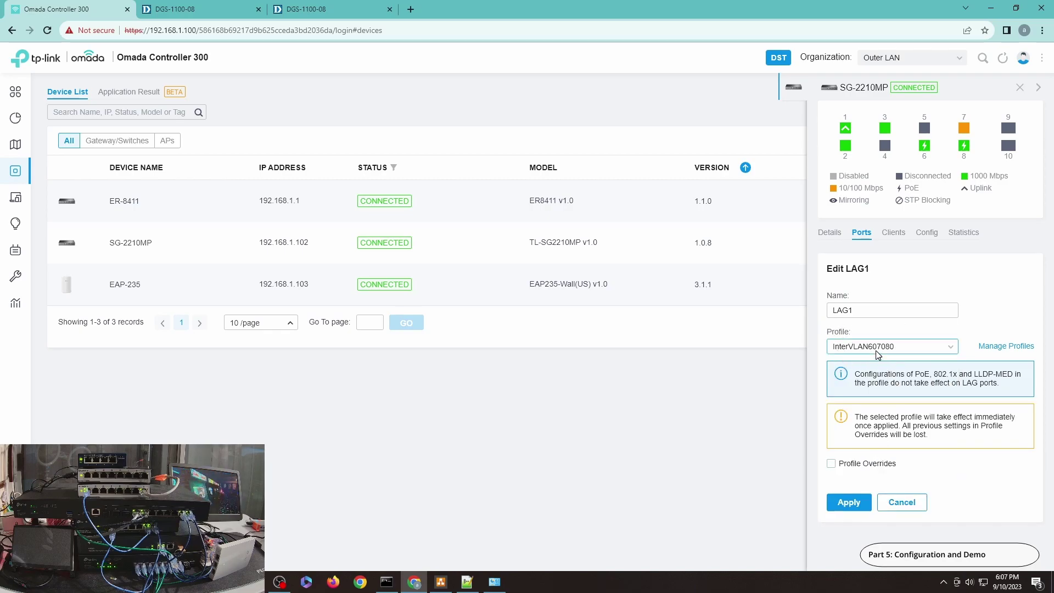
click(848, 504)
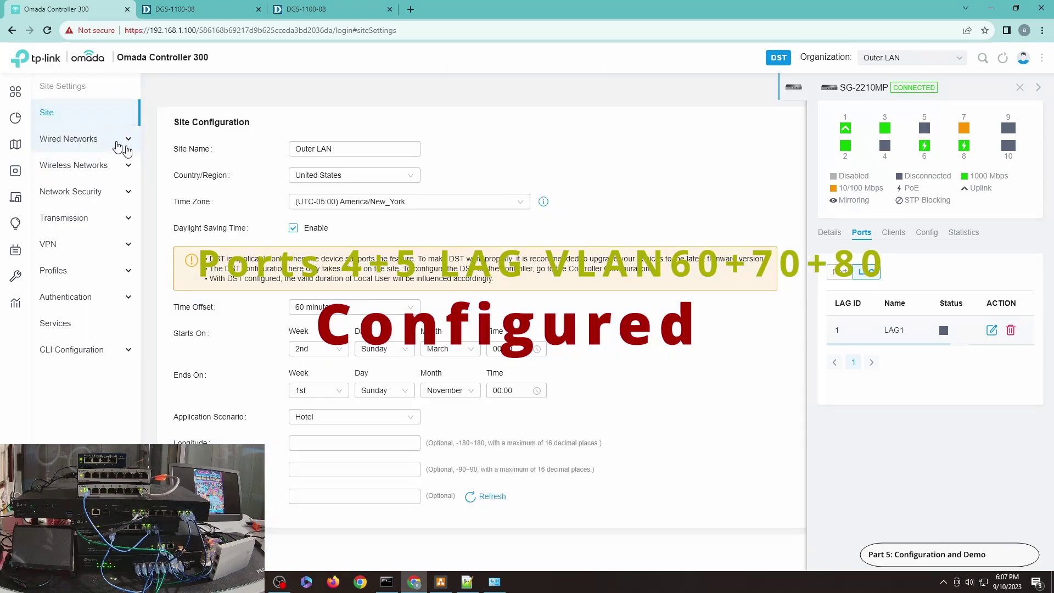
Open the site's wired LAN port profiles and examine the 10-Home profile's native, tagged and untagged networks
click(71, 139)
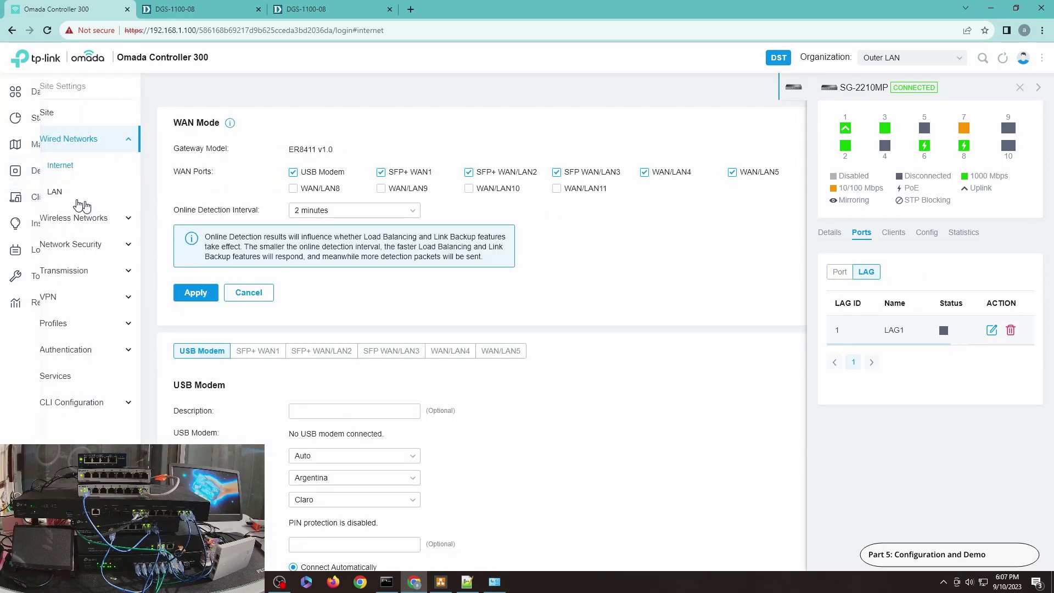
click(49, 191)
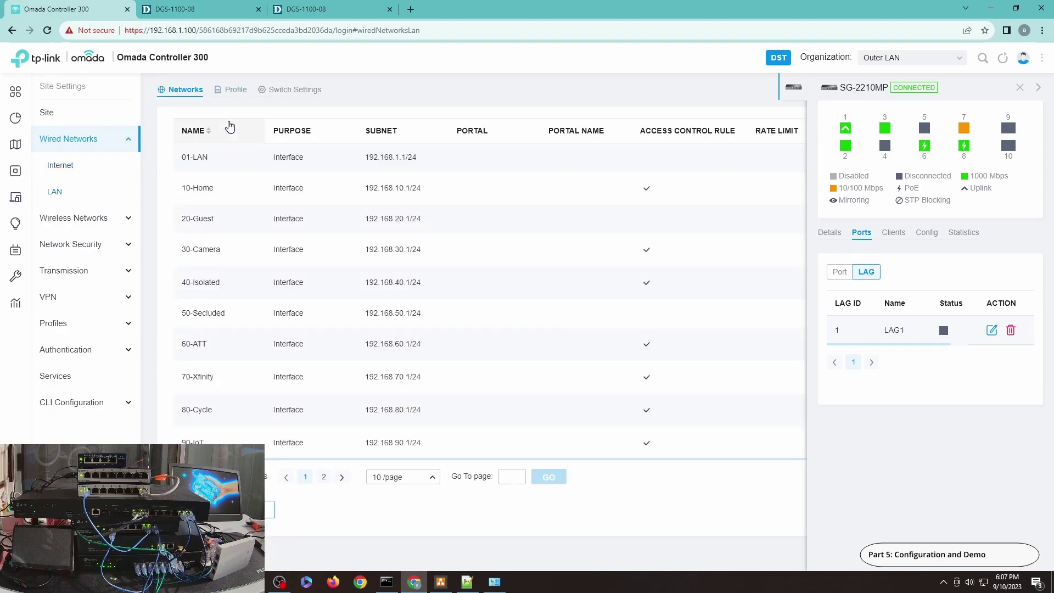
click(237, 90)
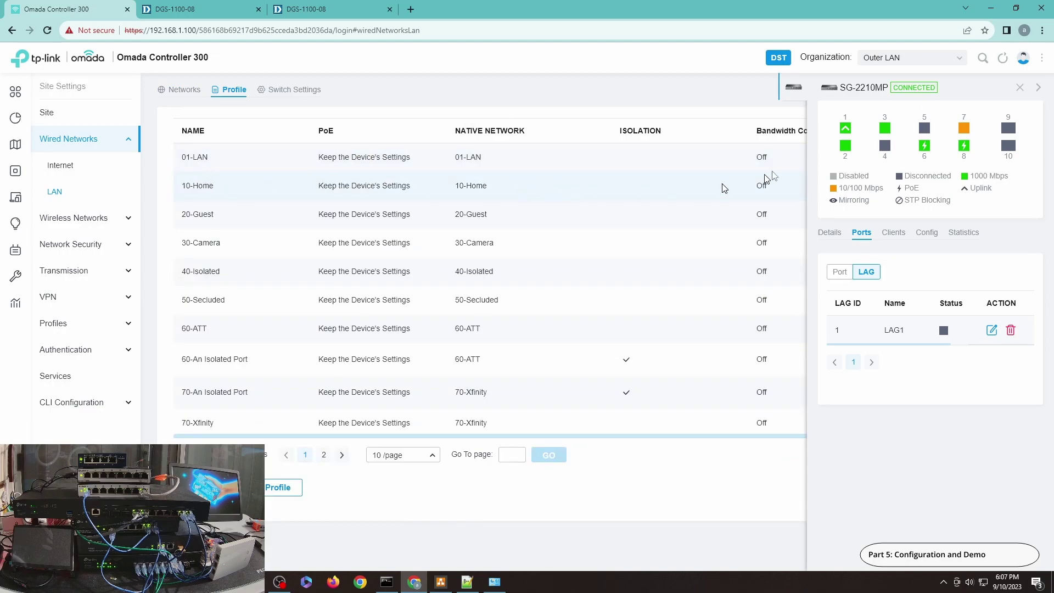
click(1019, 88)
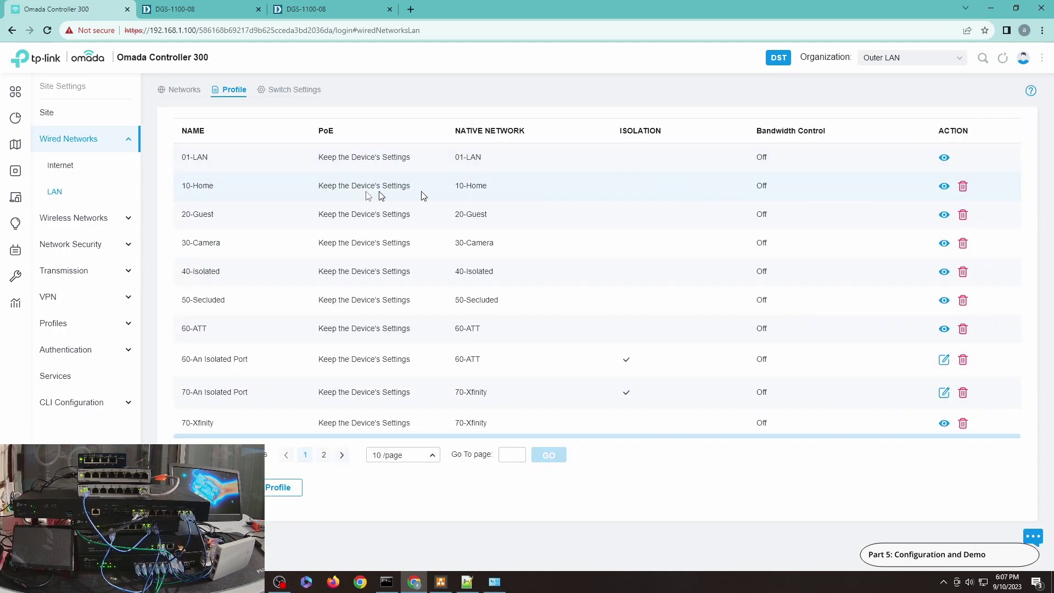
click(943, 187)
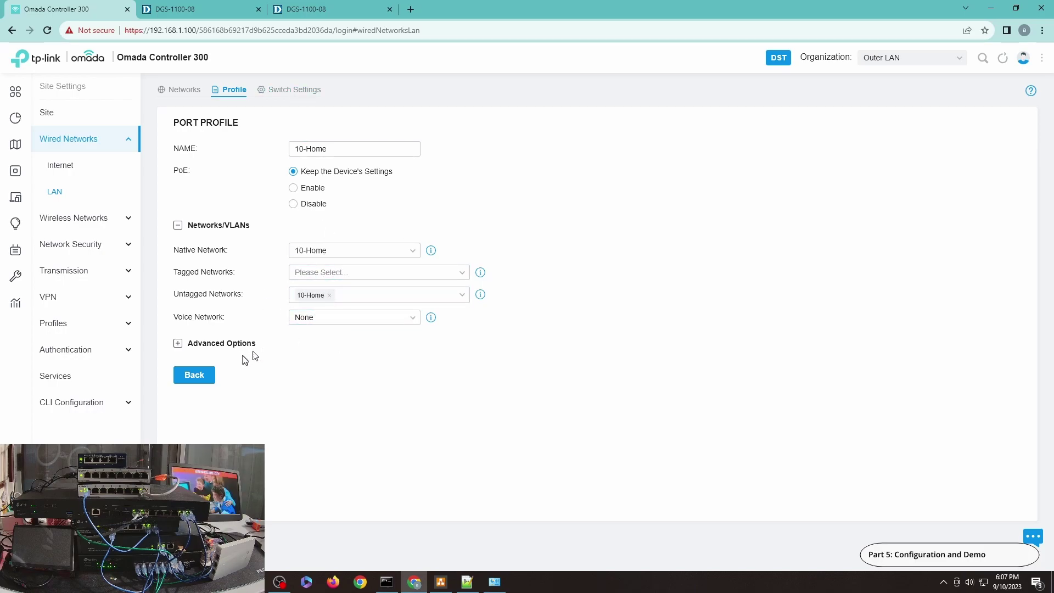
click(204, 374)
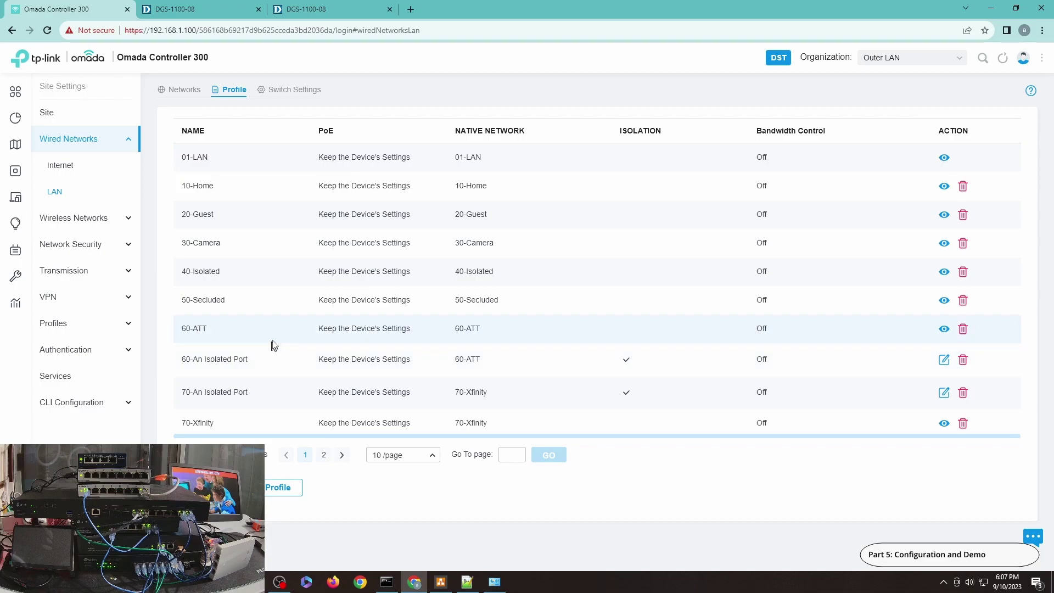
Examine the InterVLAN607080 port profile's native, tagged and untagged networks, leaving it without saving
click(325, 455)
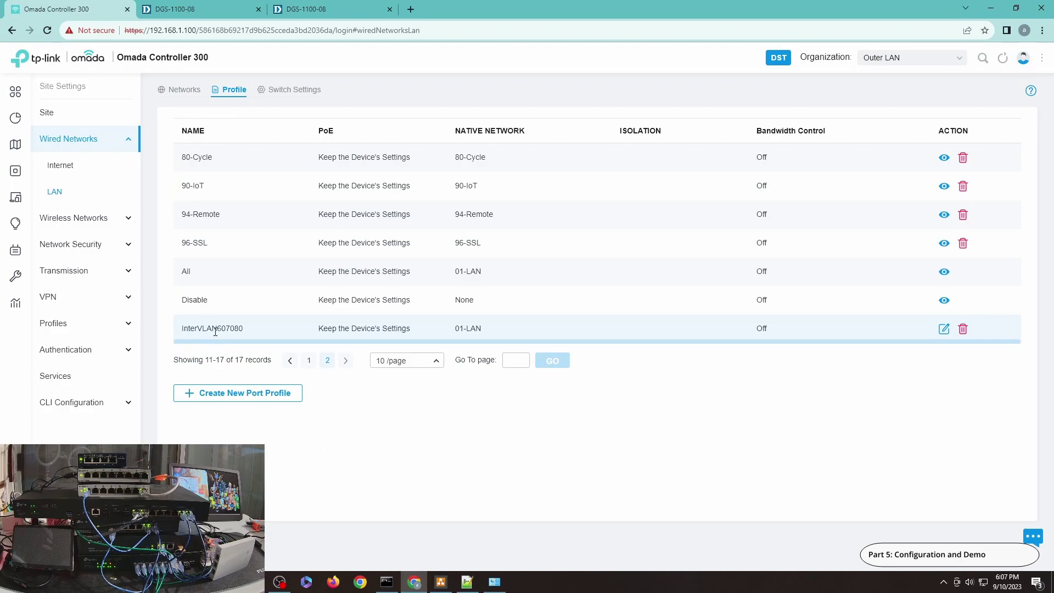
click(944, 330)
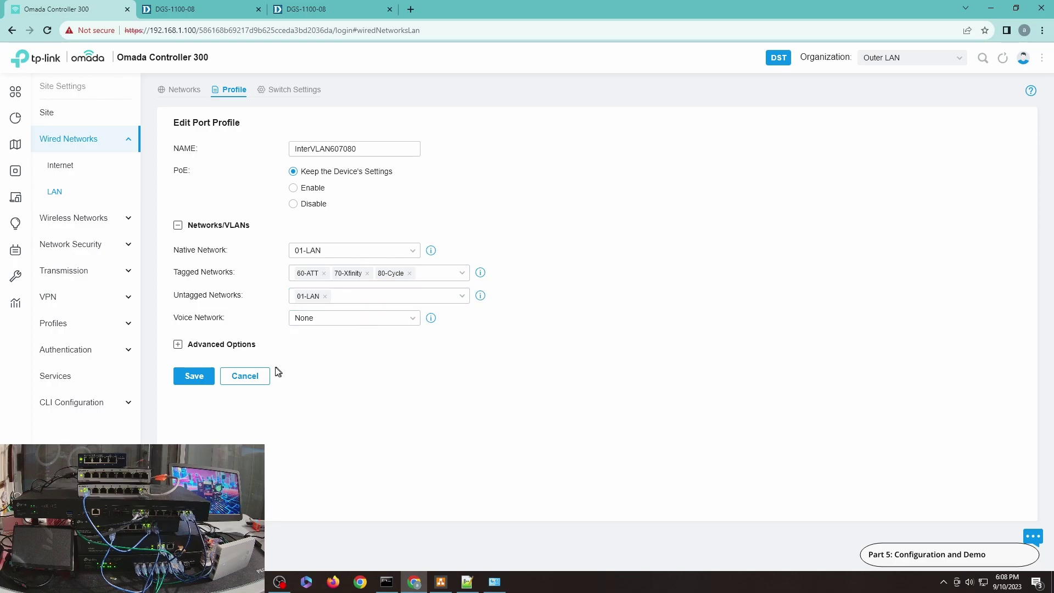
click(255, 374)
Check the tagged and untagged VLAN ports on the D-Link switch at 192.168.201.100, and return to the Omada device list
click(197, 10)
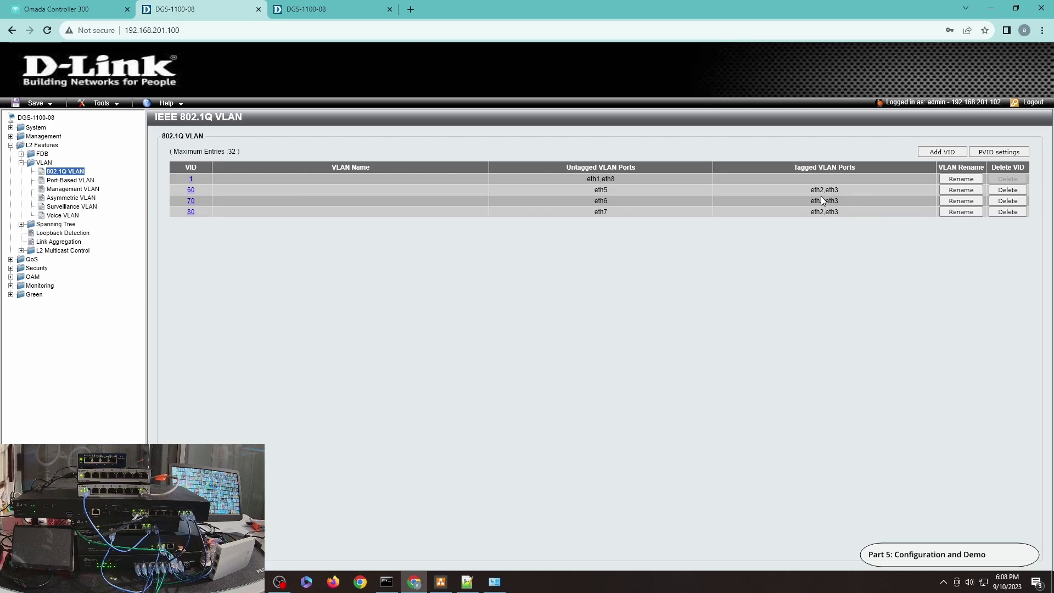
click(66, 5)
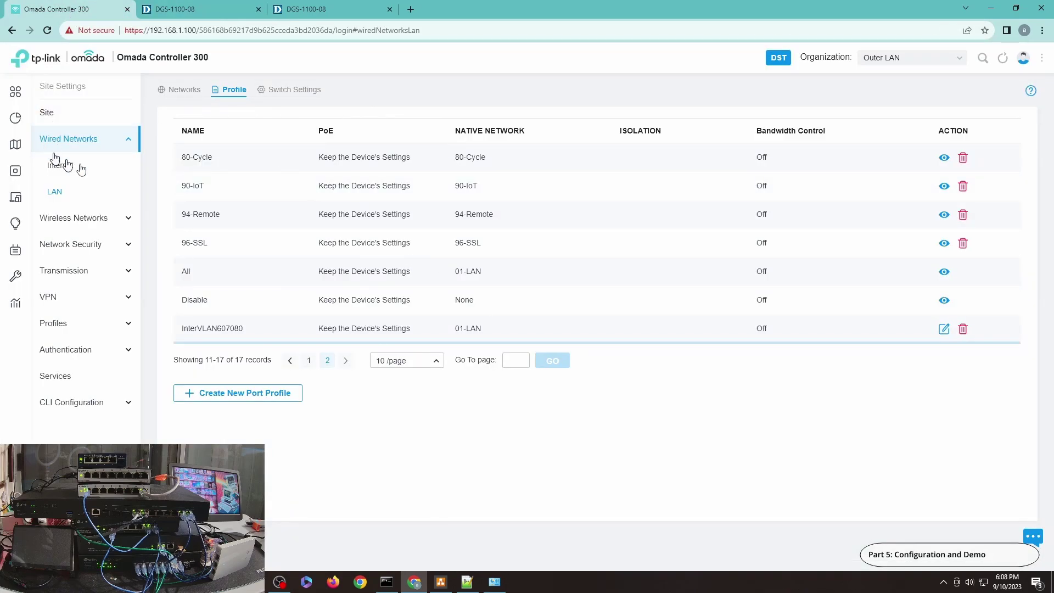
click(29, 176)
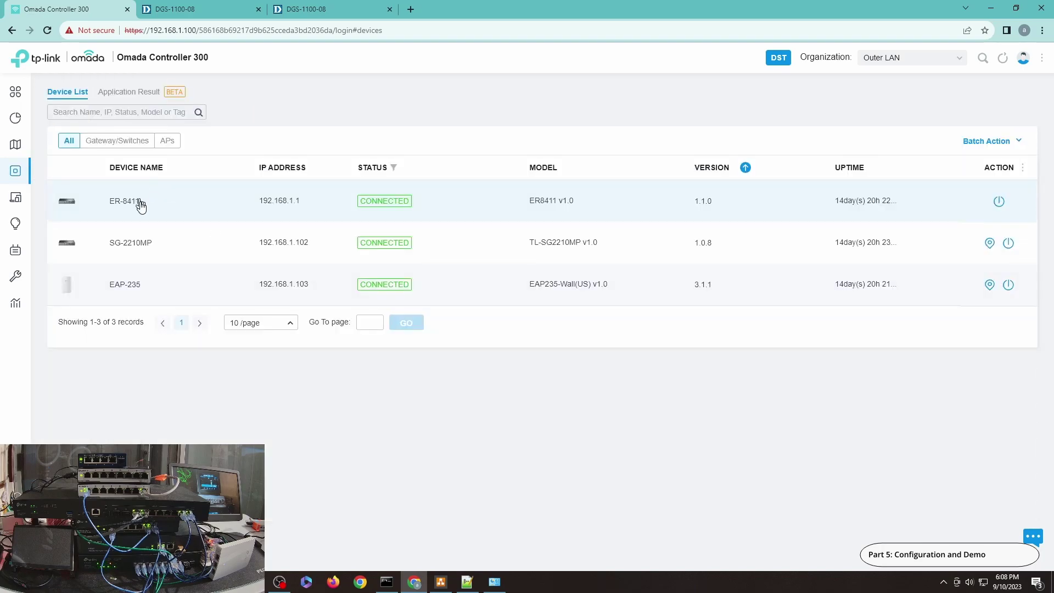
Open the SG-2210MP's LAG list and check LAG1's profile and member ports, leaving its settings unchanged
click(131, 243)
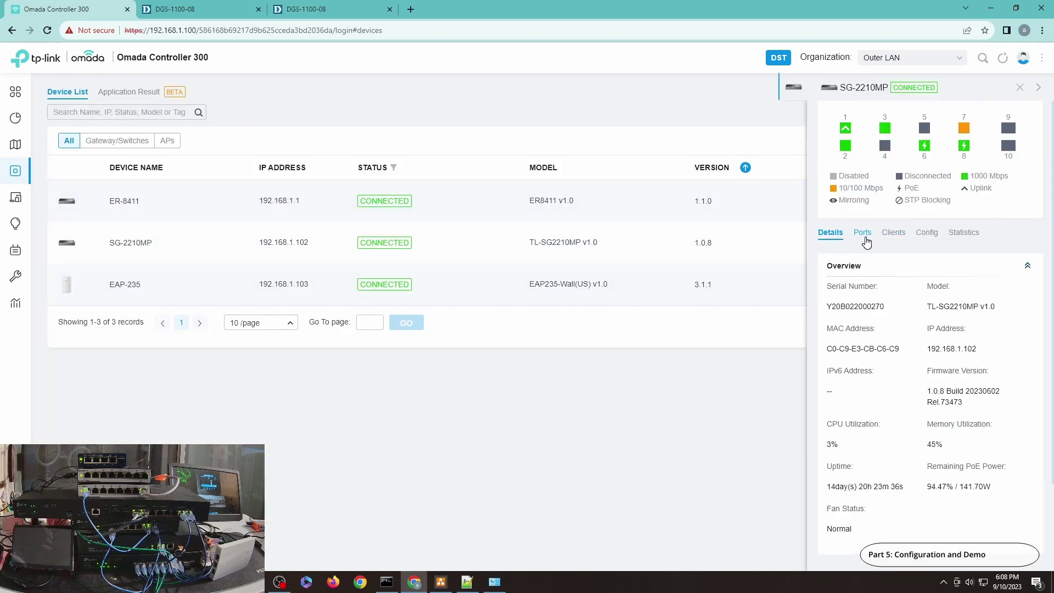
click(862, 232)
click(866, 271)
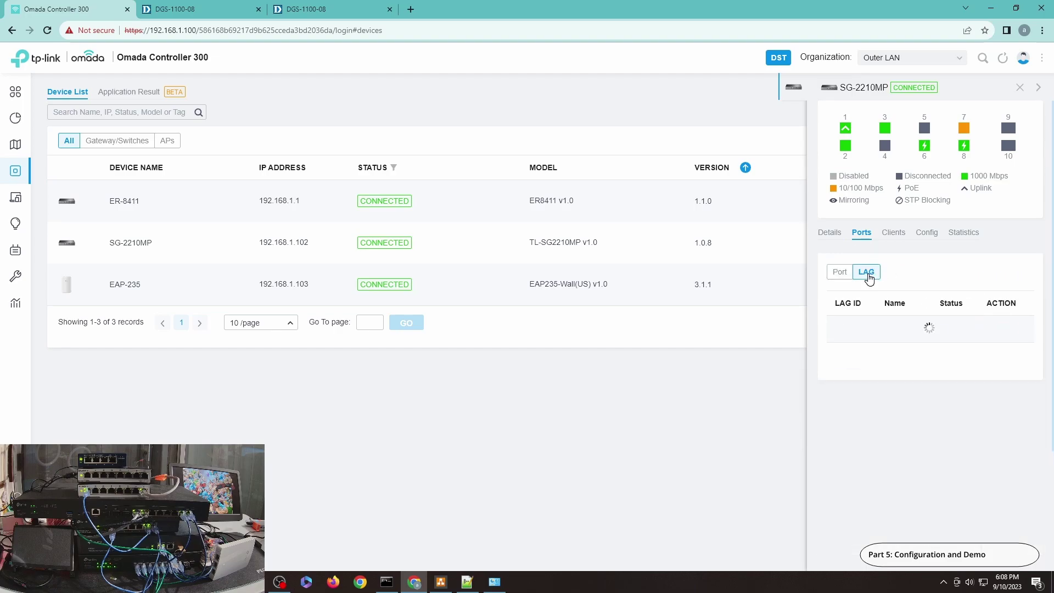
click(992, 330)
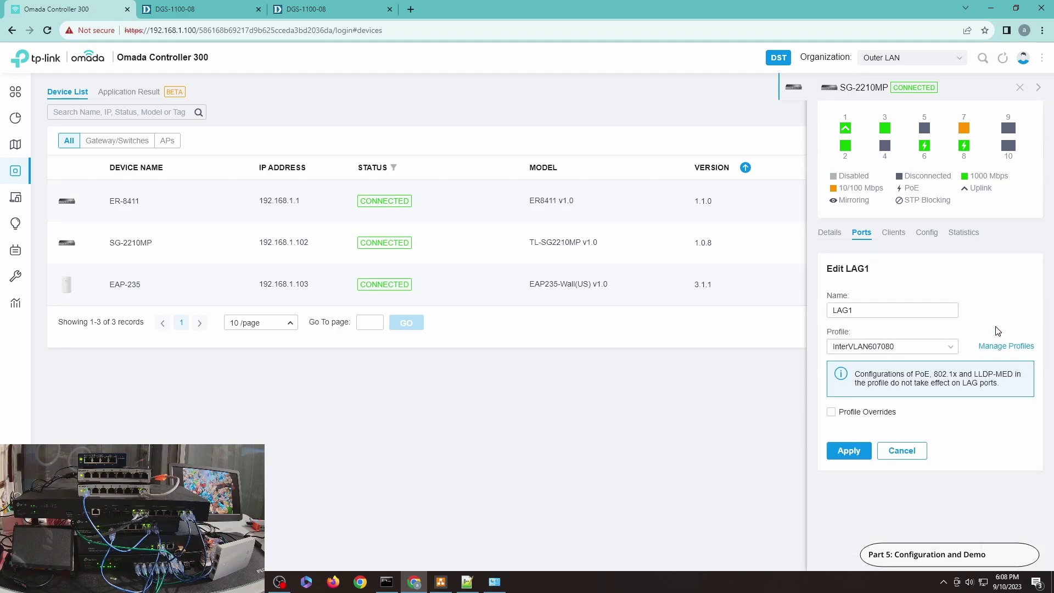
click(918, 451)
drag(913, 345, 1011, 351)
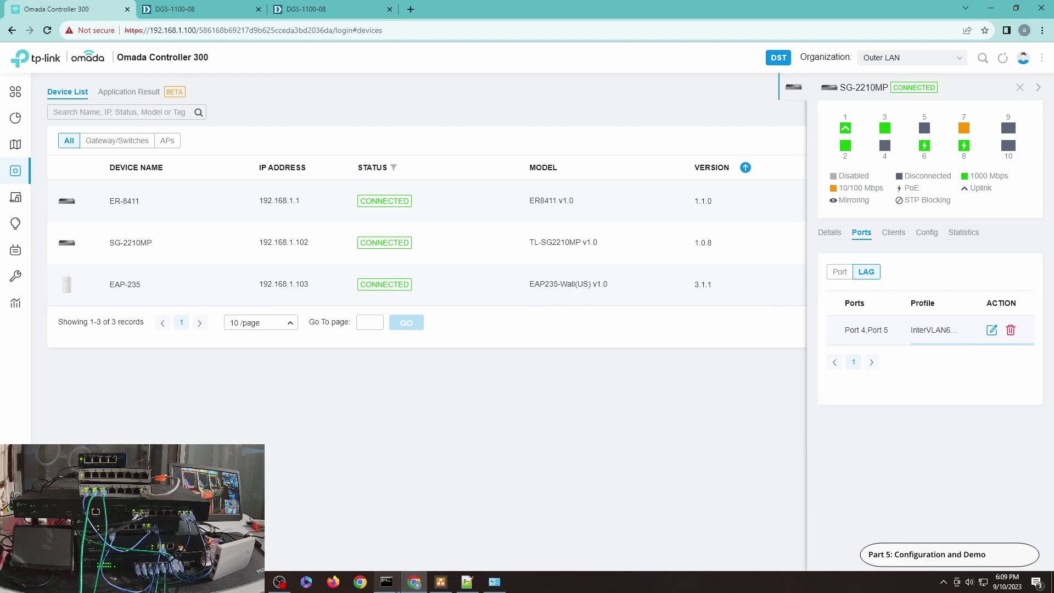
Check the continuous google.com ping, then examine the Ethernet adapter's IPv4 address and gateway on the VLAN 60 connection
click(393, 581)
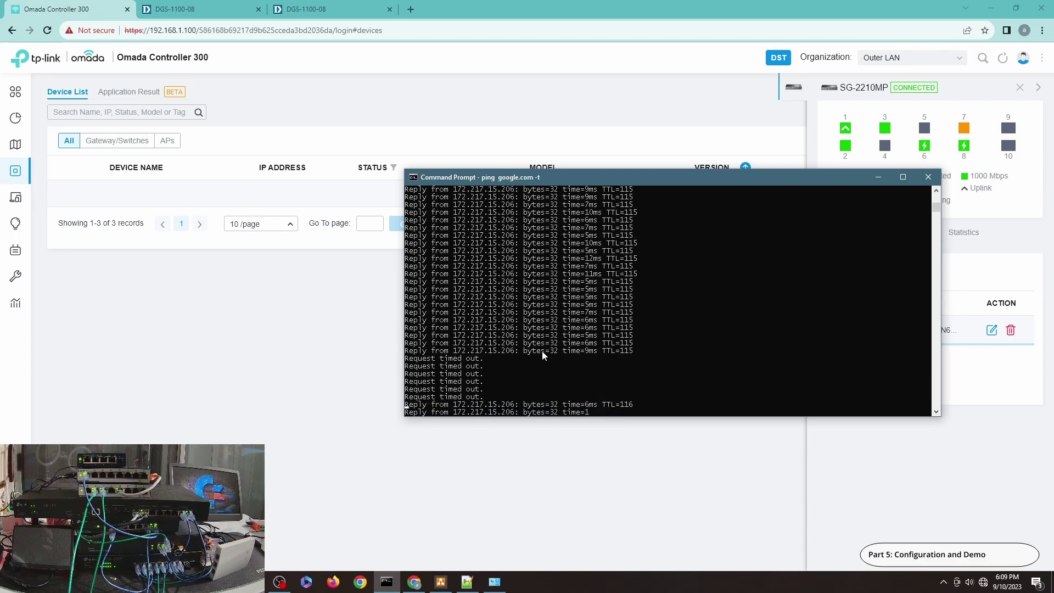
click(494, 581)
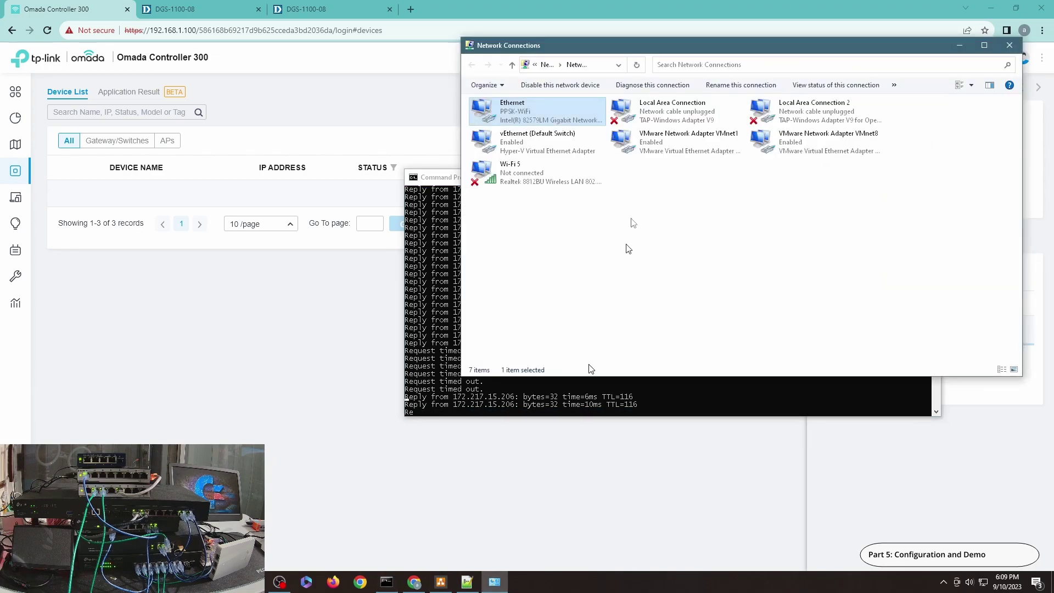
double_click(501, 114)
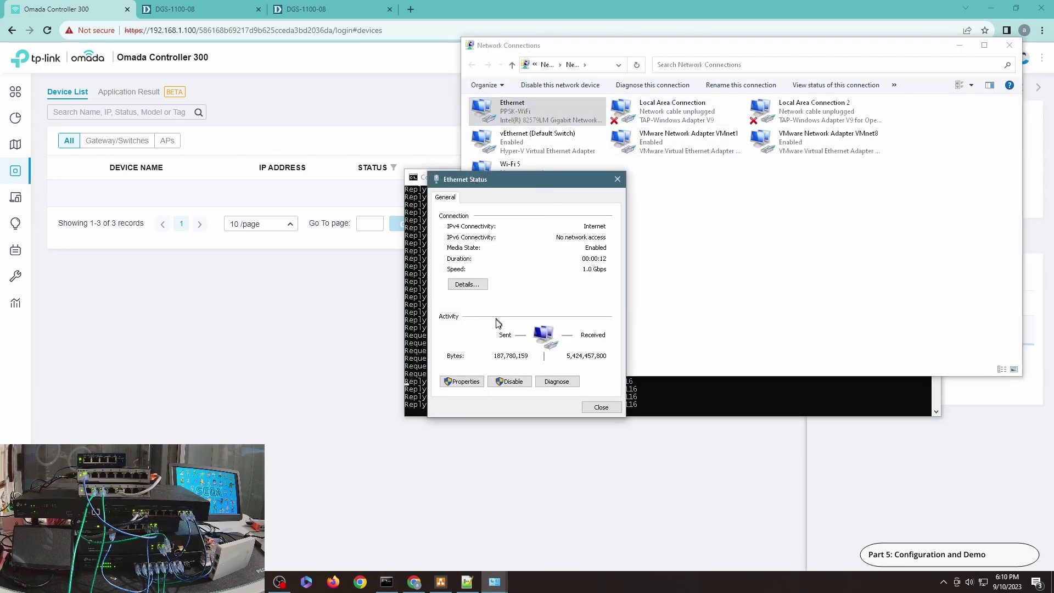
click(476, 285)
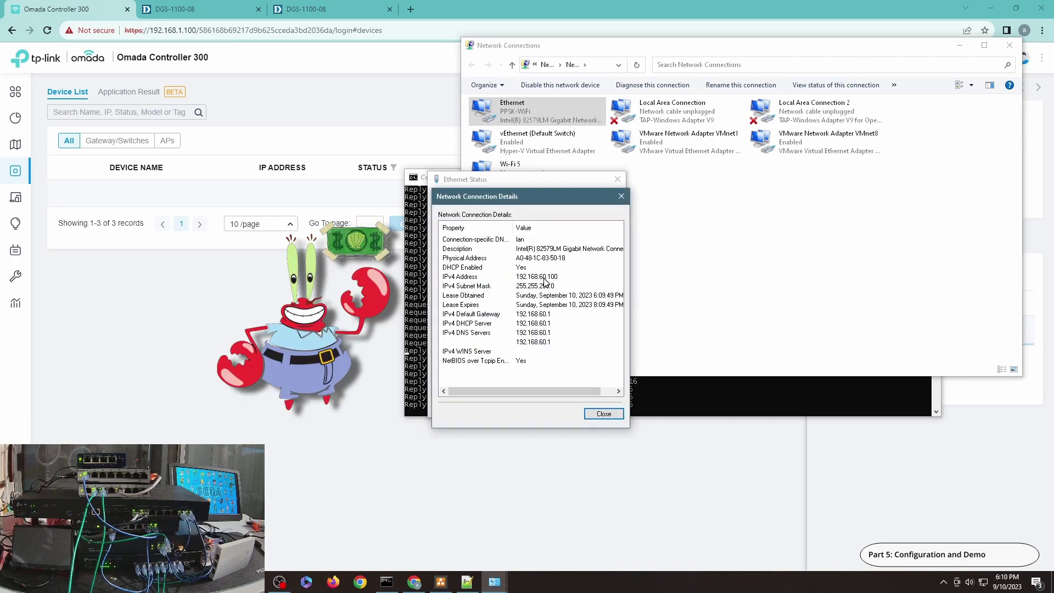
click(603, 418)
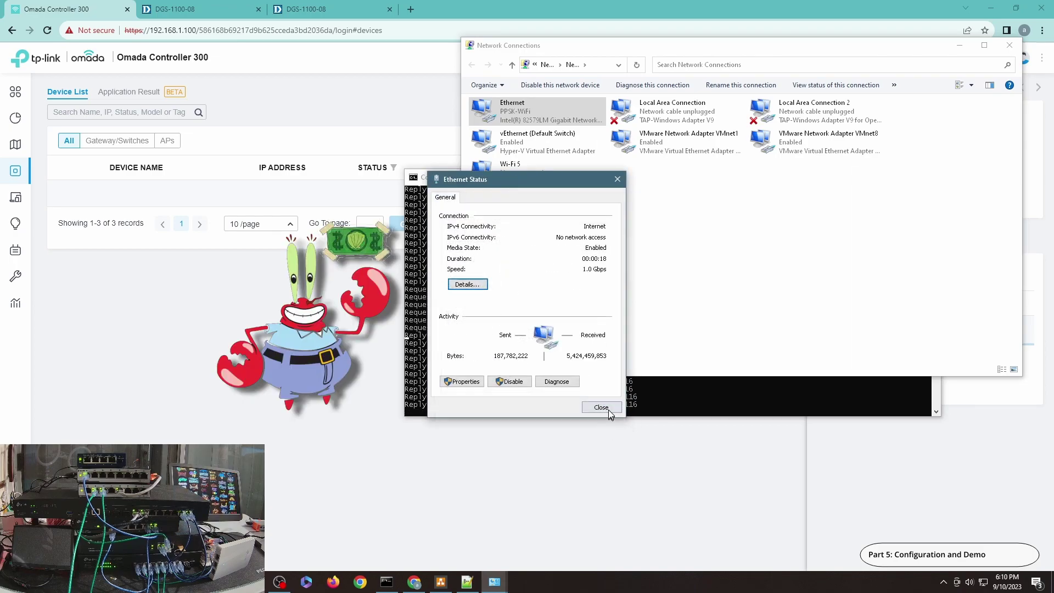
click(607, 409)
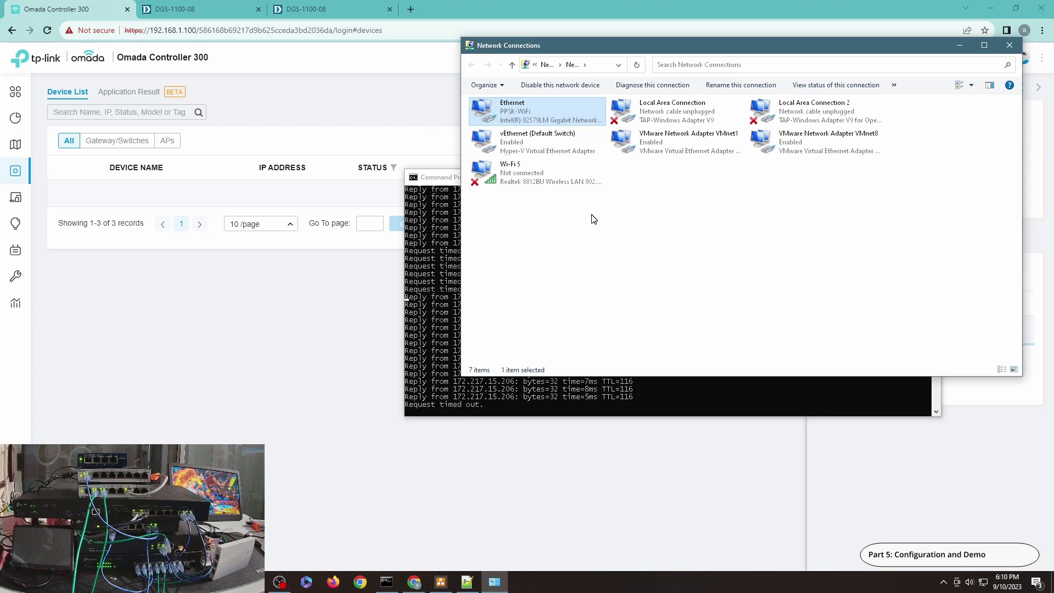
Examine the Ethernet adapter's IPv4 address and gateway on the VLAN 70 connection, closing its status dialogs
double_click(517, 118)
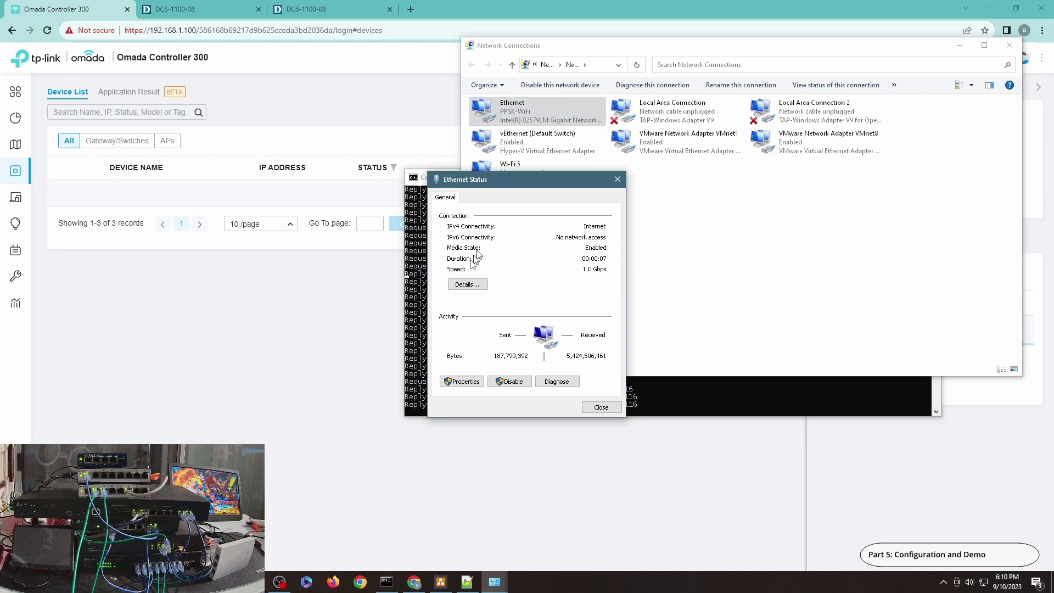
click(467, 284)
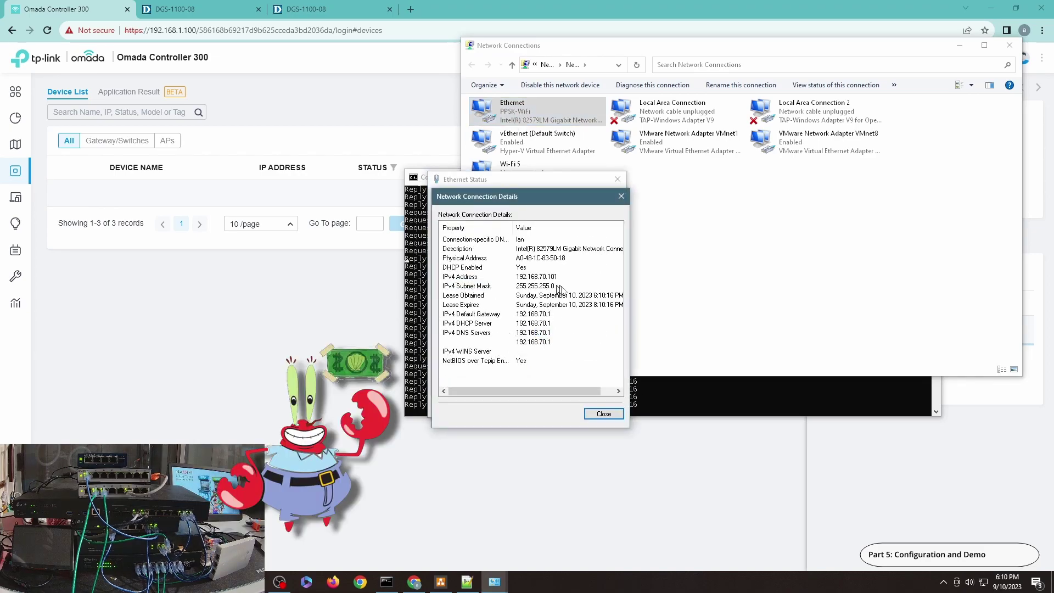
click(607, 414)
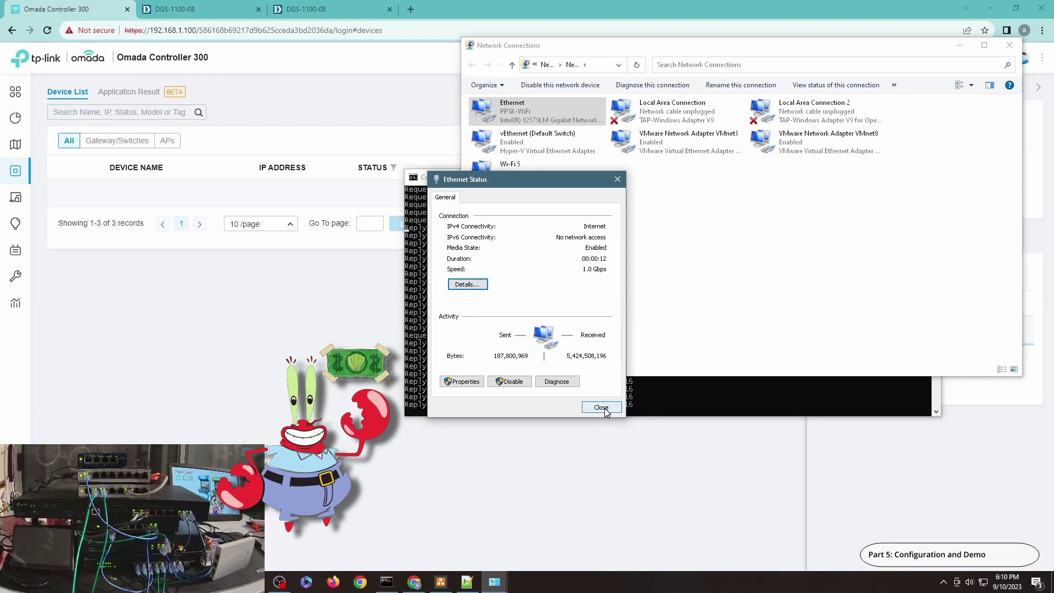
click(604, 408)
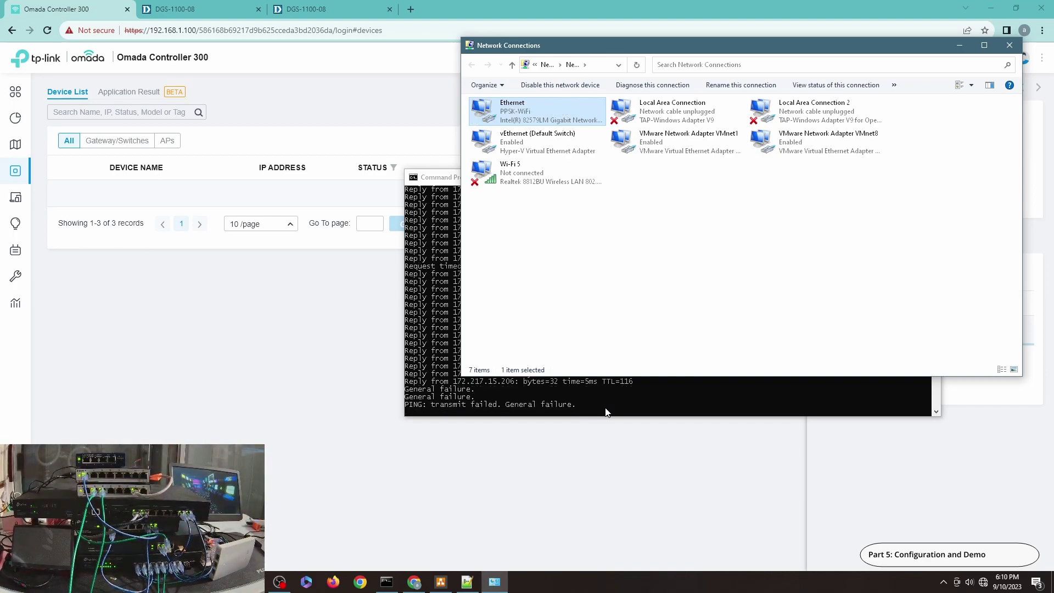
Examine the Ethernet adapter's IPv4 address and gateway on the VLAN 80 connection, and return to the google.com ping
double_click(530, 115)
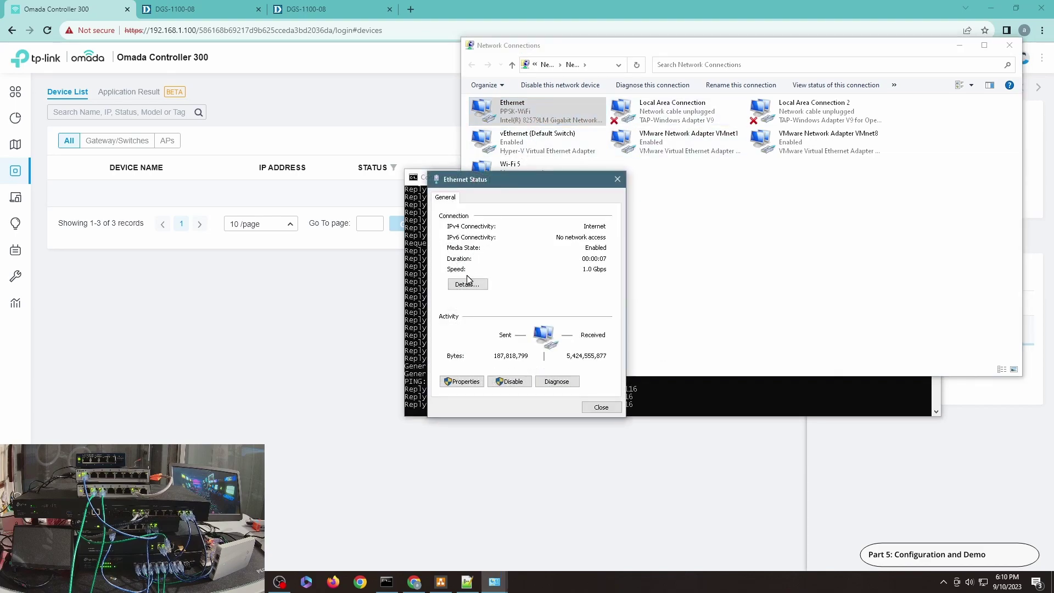
click(467, 285)
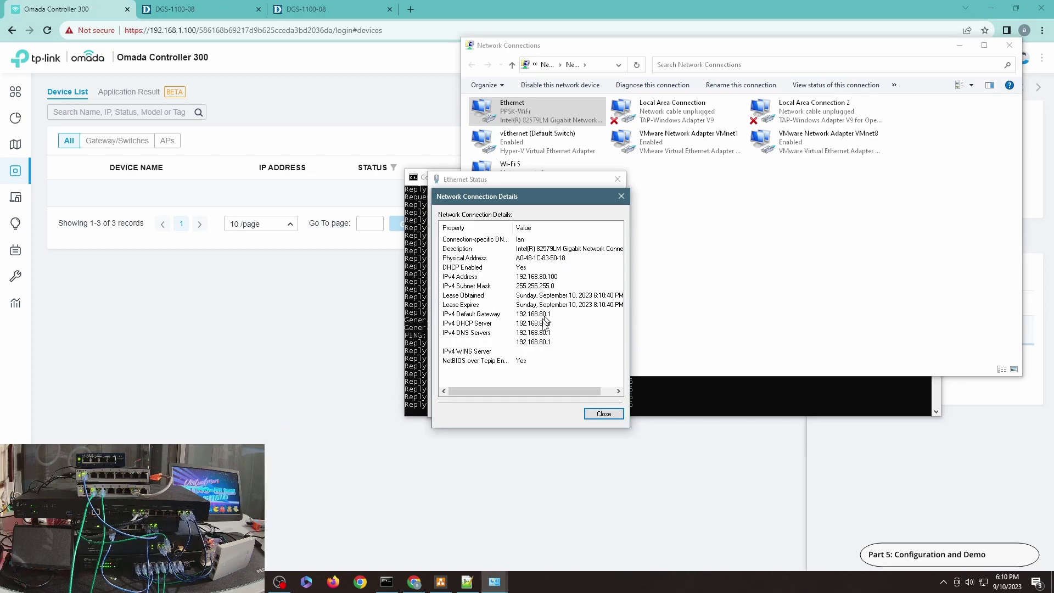
click(609, 410)
click(603, 409)
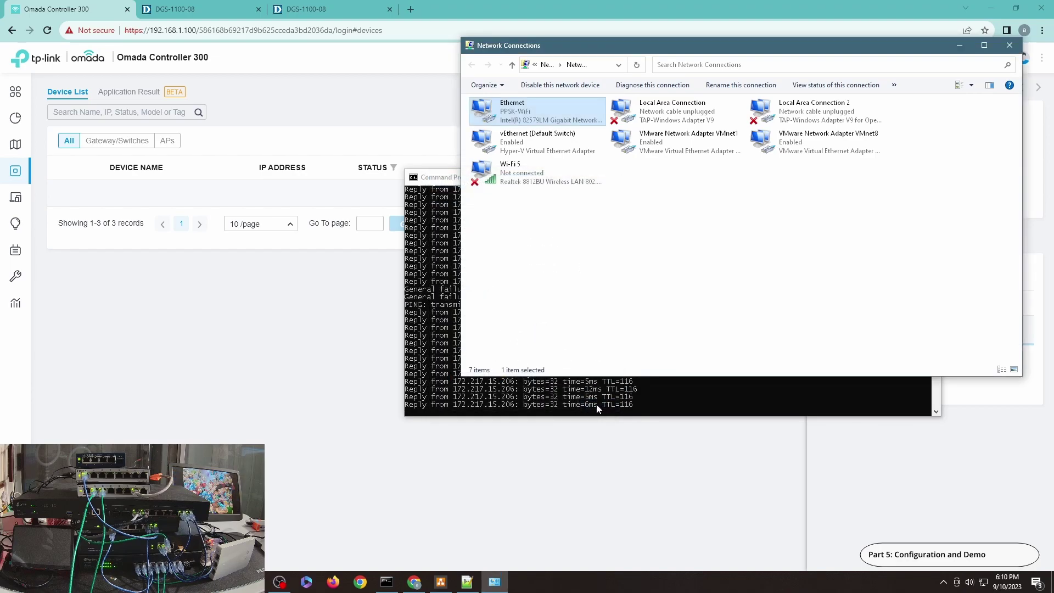
click(581, 406)
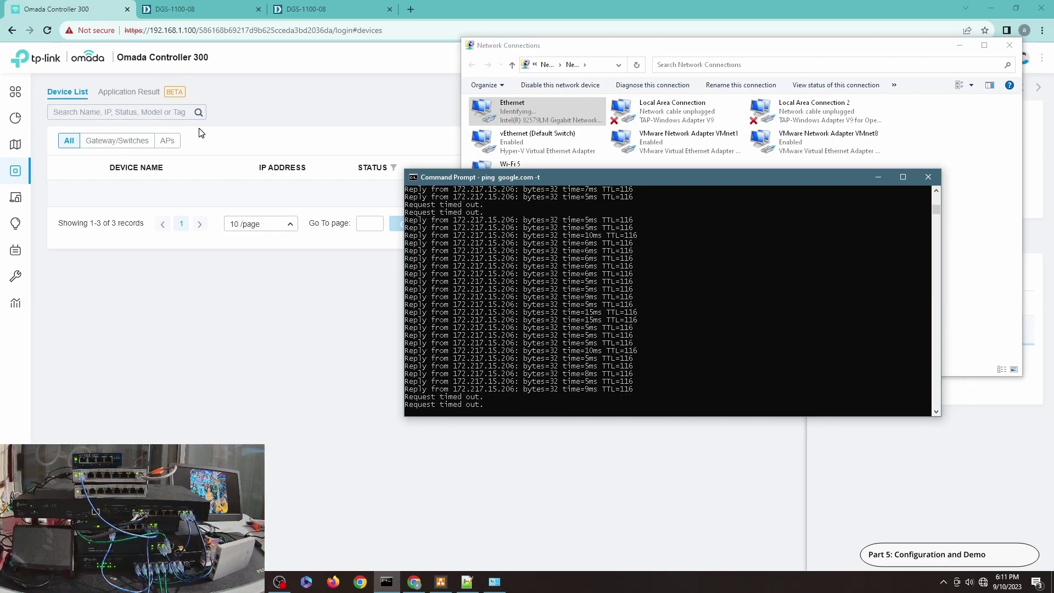
Close the SG-2210MP's details in the Omada Controller, check the google.com ping, and refresh the device list
click(218, 321)
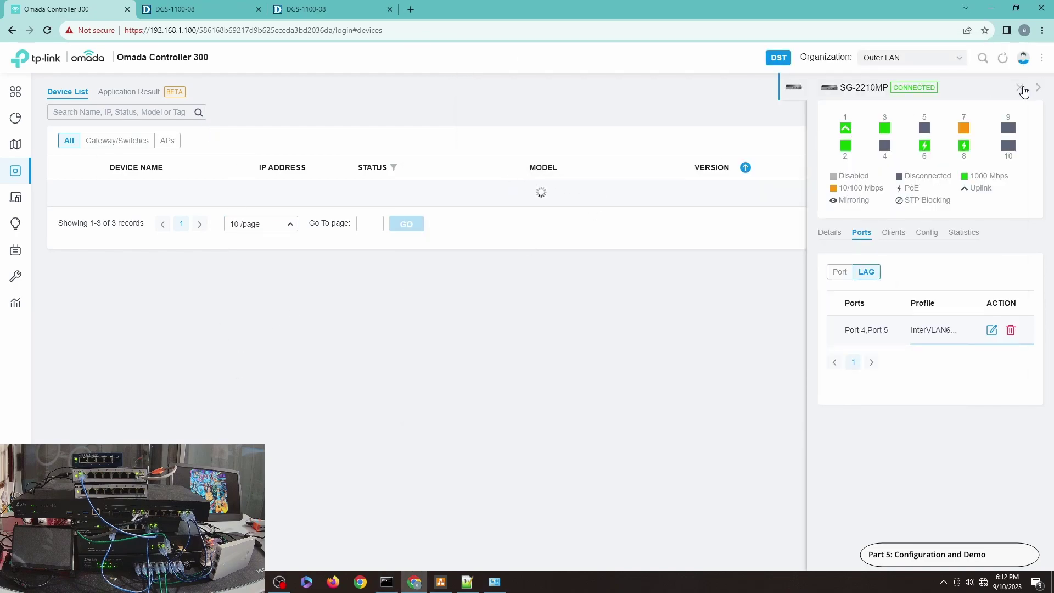
click(1020, 88)
click(388, 581)
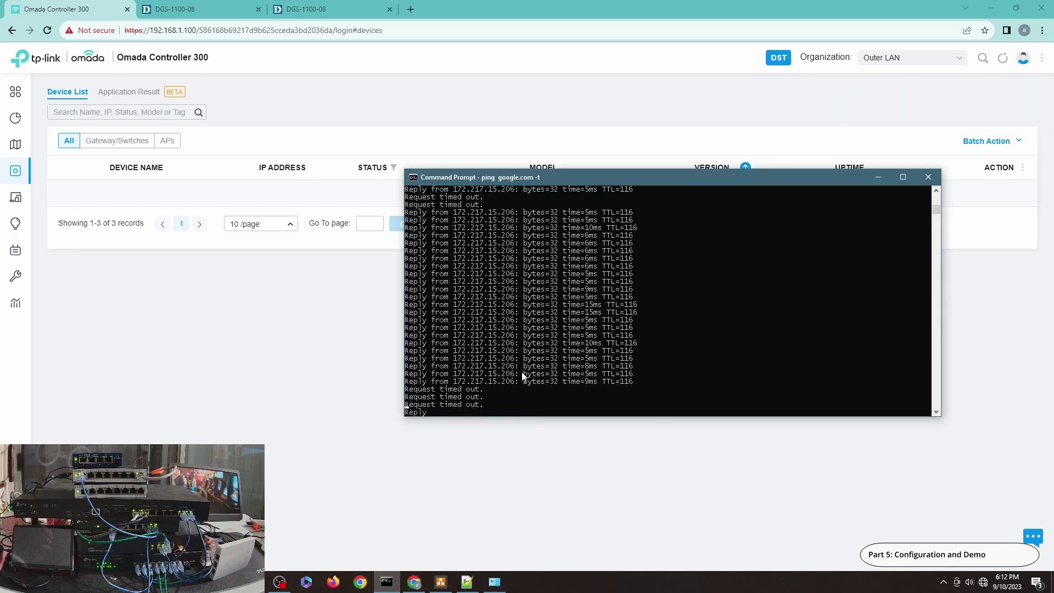
click(1006, 63)
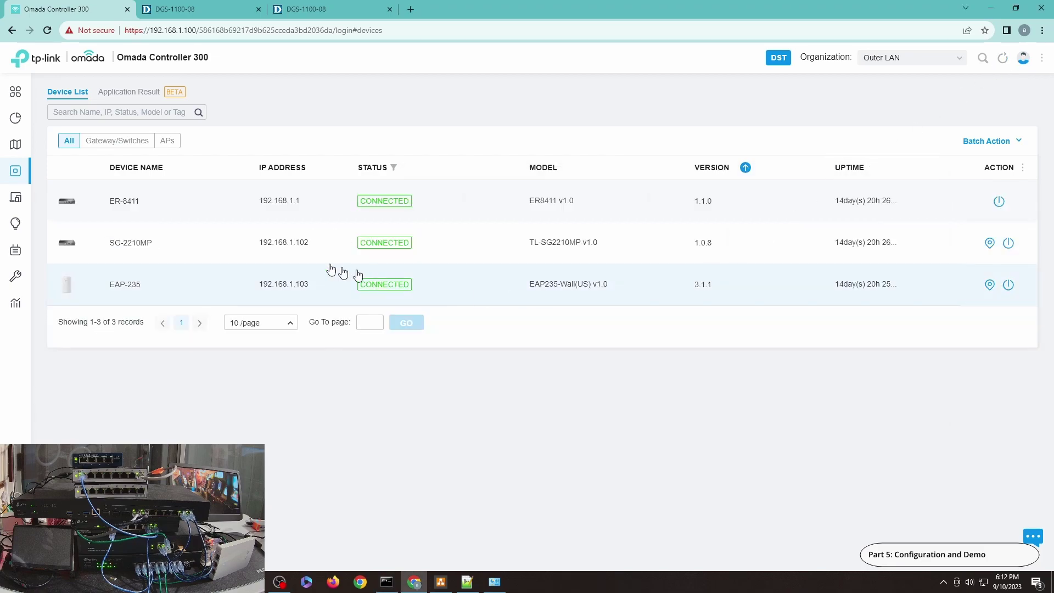
Set the profile of the SG-2210MP's LAG1 to 10-Home and apply the change
click(265, 249)
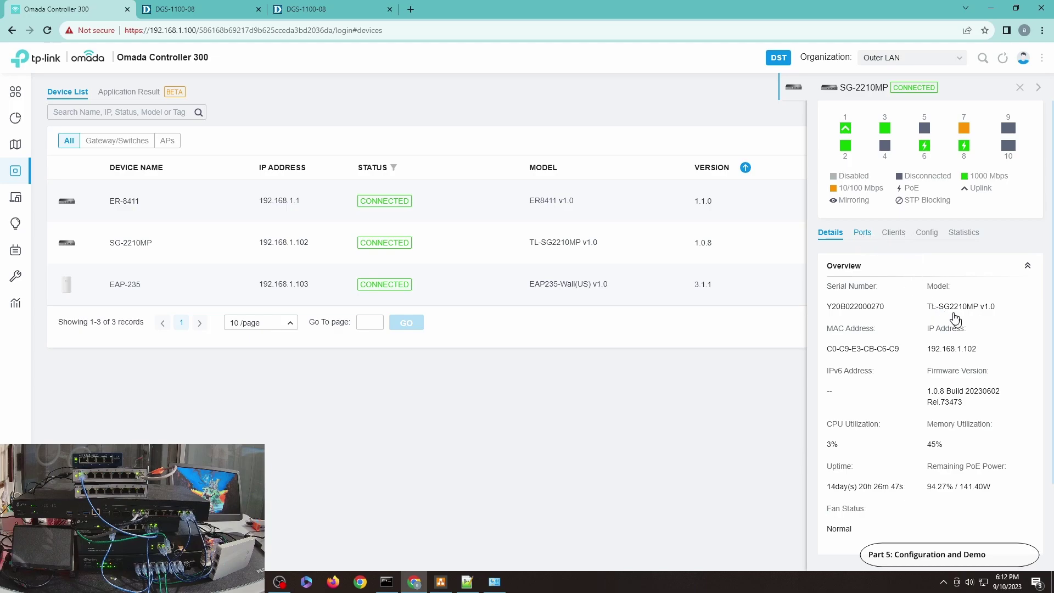
click(870, 234)
click(868, 273)
click(992, 331)
click(892, 354)
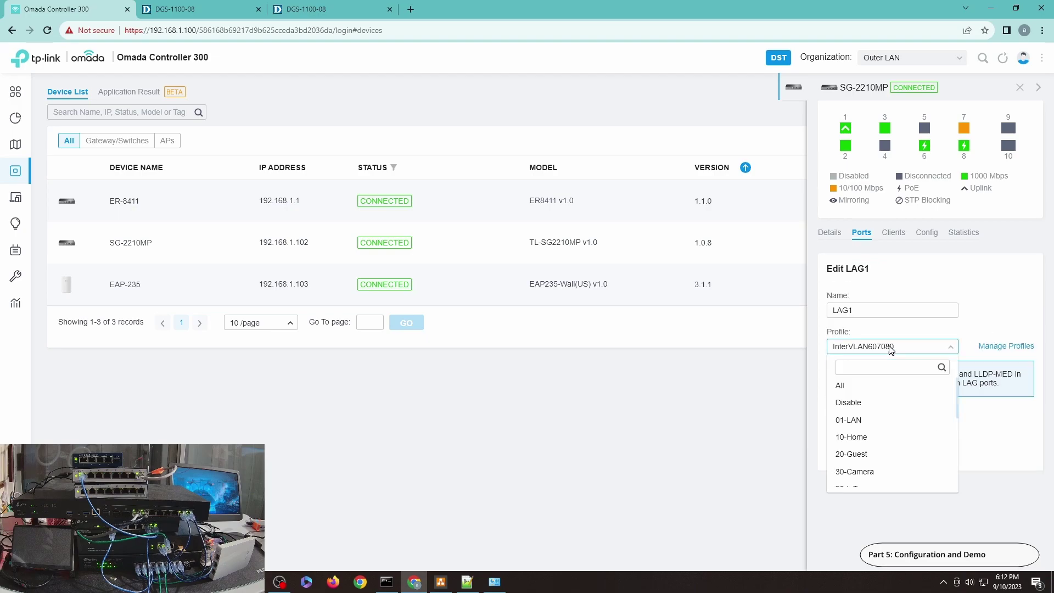
click(854, 438)
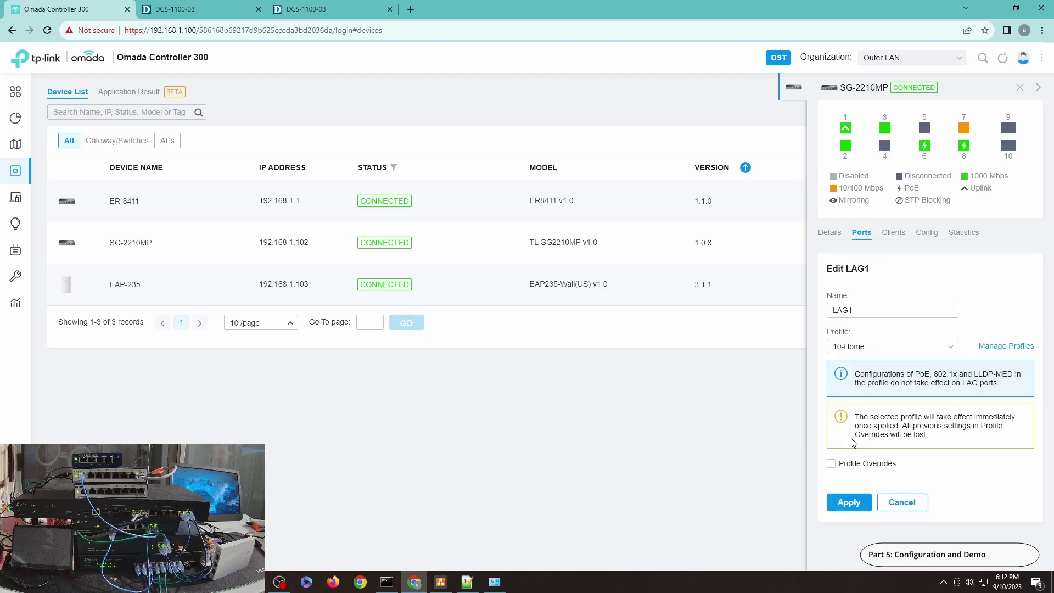
click(847, 502)
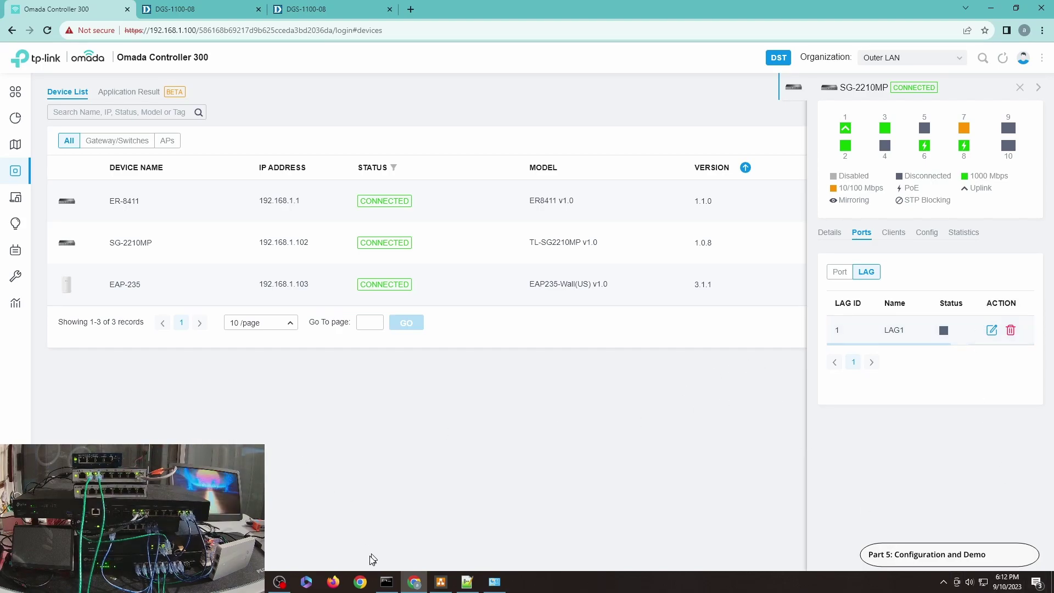
Check the google.com ping and the Ethernet adapter's IPv4 address and gateway with LAG1 on the 10-Home profile
click(387, 581)
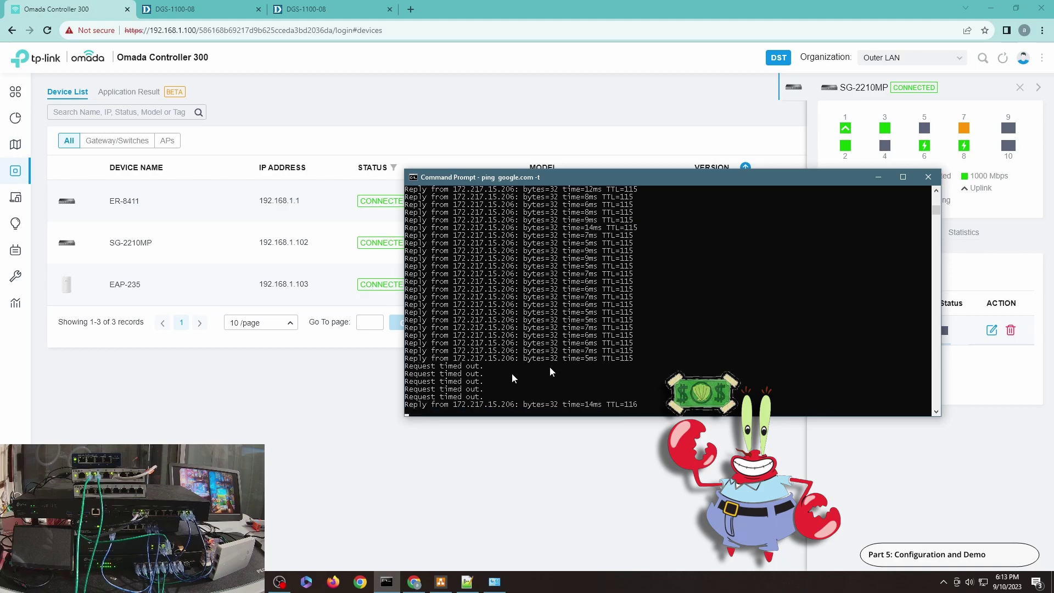
click(496, 573)
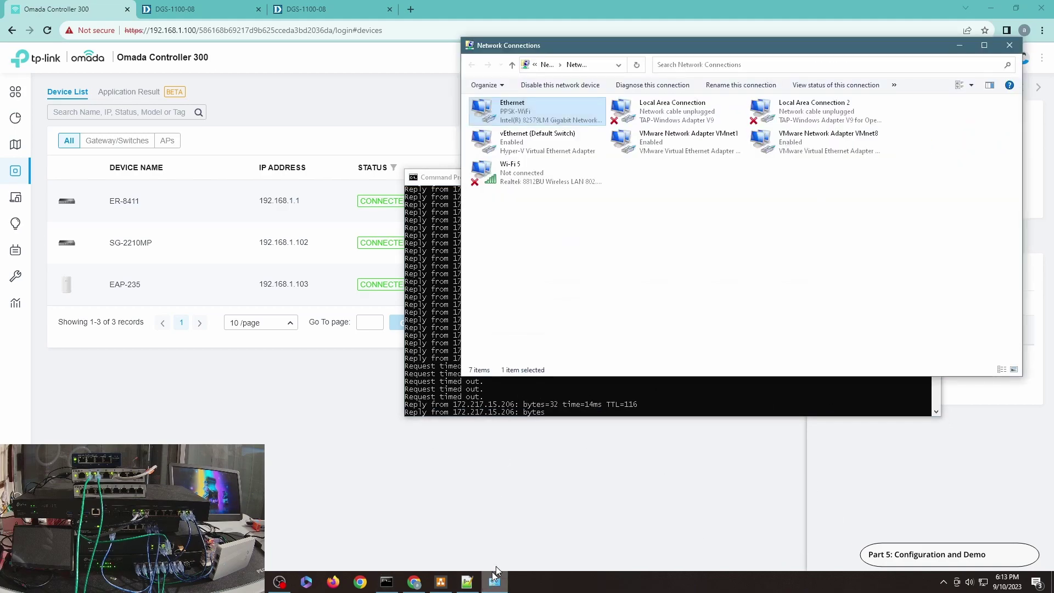
double_click(538, 104)
click(471, 284)
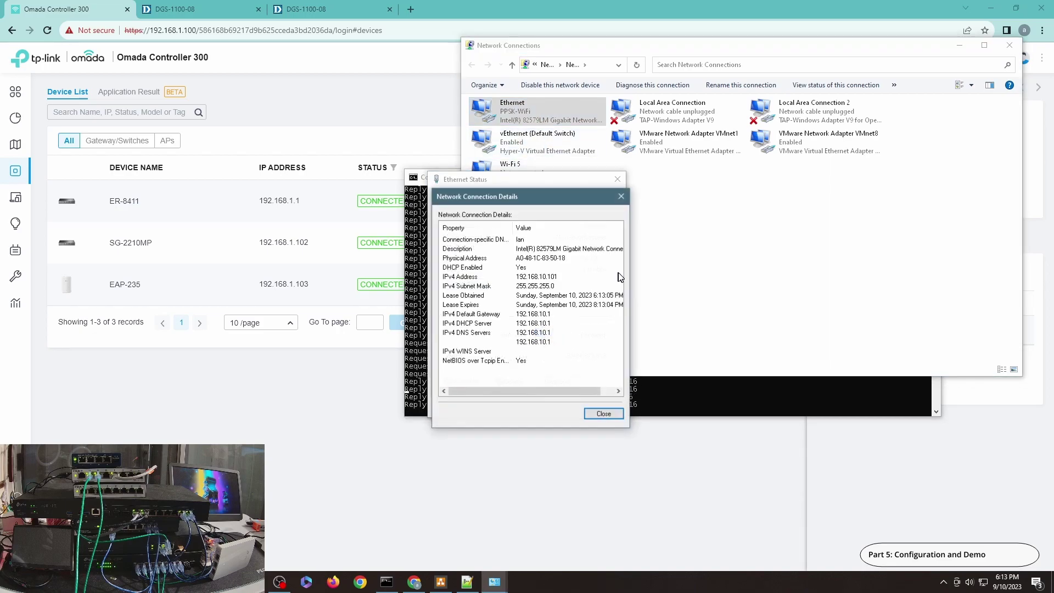
click(600, 416)
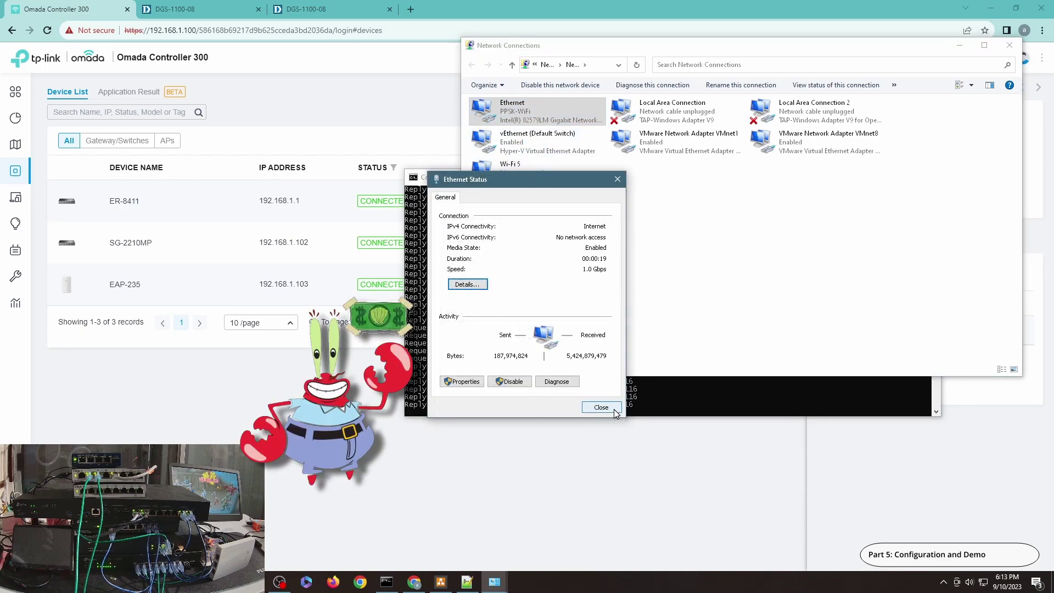
click(602, 408)
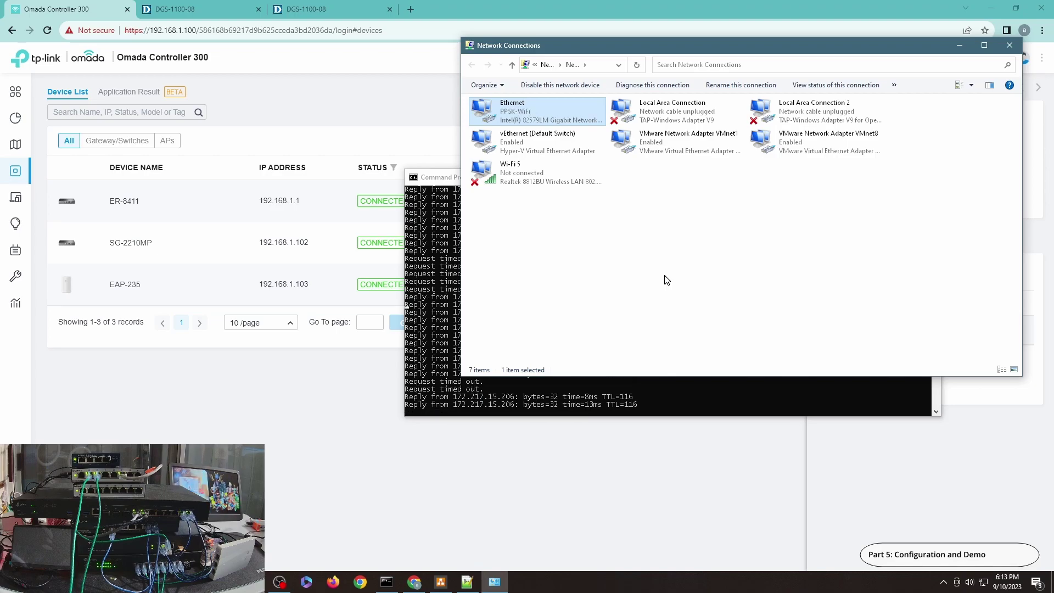
Recheck the Ethernet adapter's IPv4 address and gateway after the link reconnects, closing its status dialogs
double_click(545, 121)
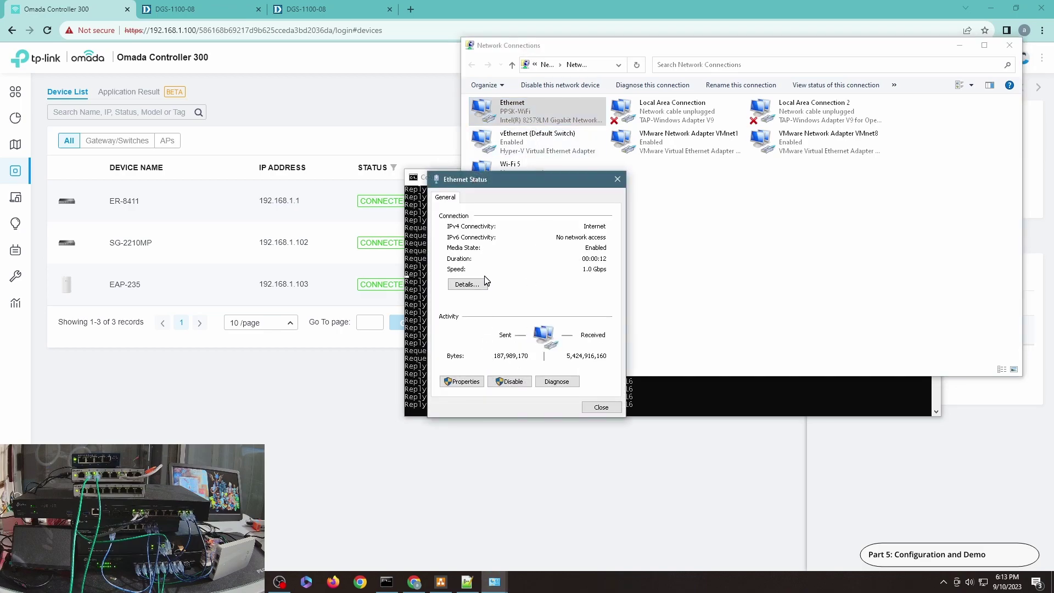
click(468, 285)
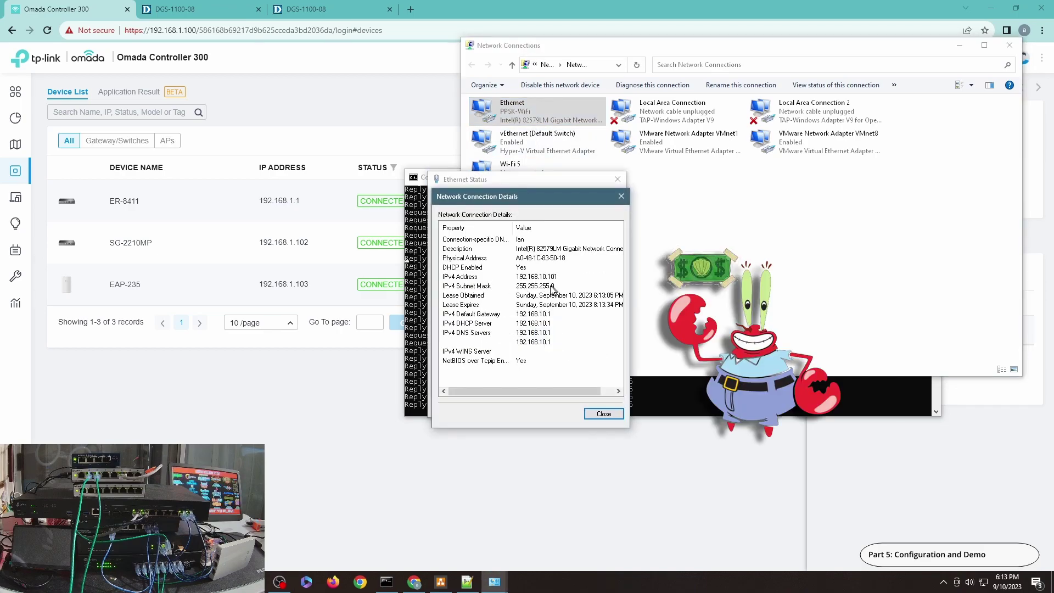
click(604, 414)
click(597, 406)
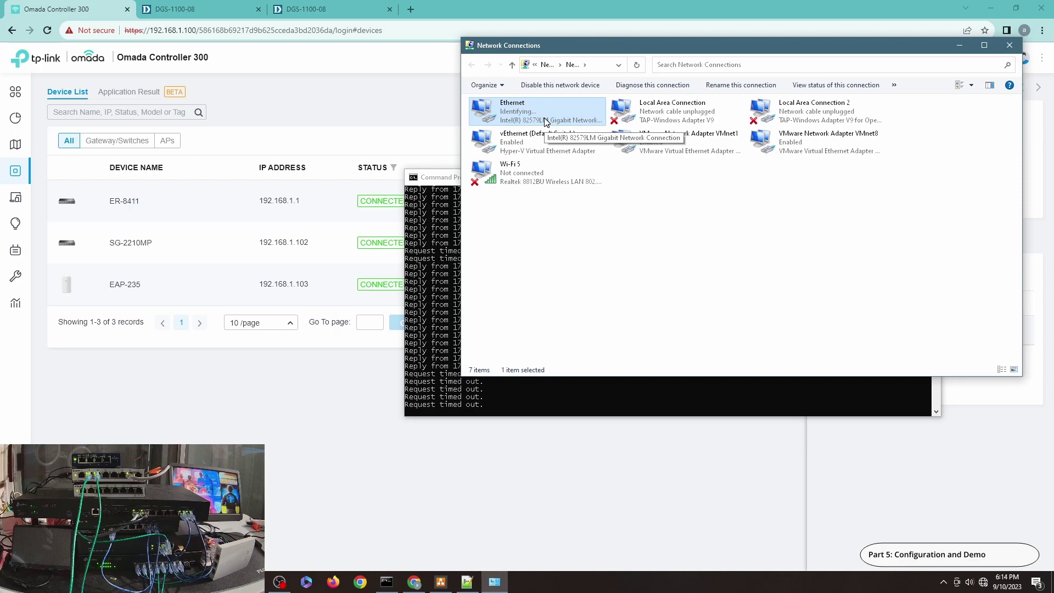
Verify the Ethernet adapter's DHCP lease, IPv4 address and default gateway once network identification finishes, and close the connection details
double_click(544, 116)
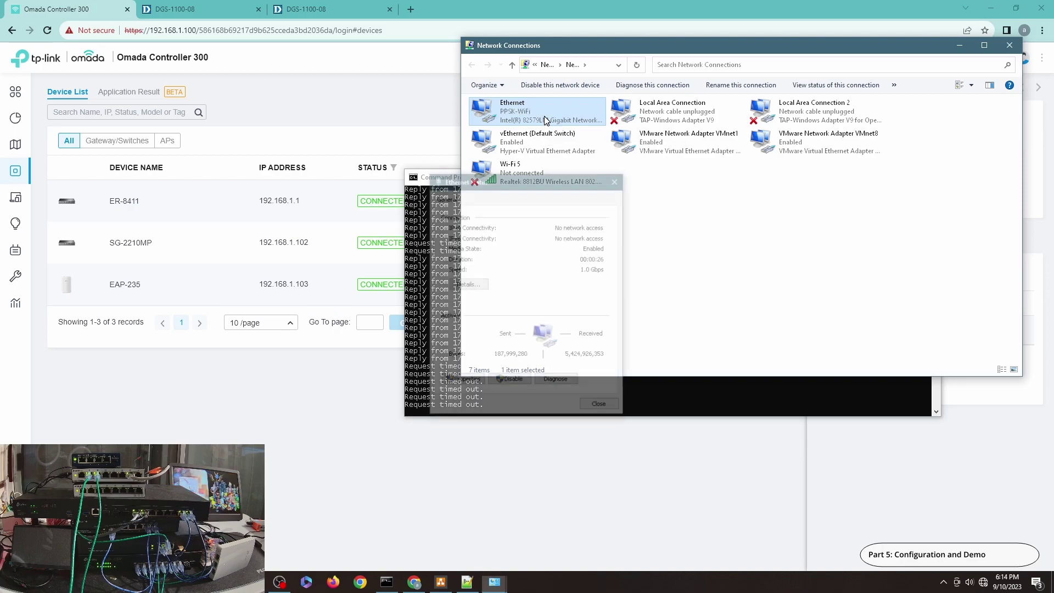
click(470, 284)
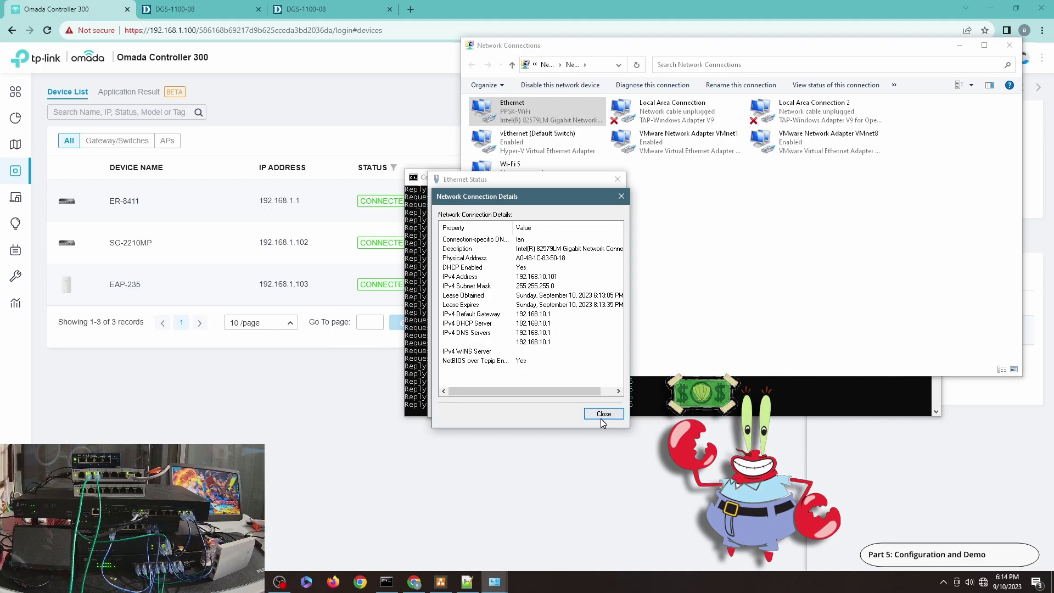
click(602, 414)
click(602, 408)
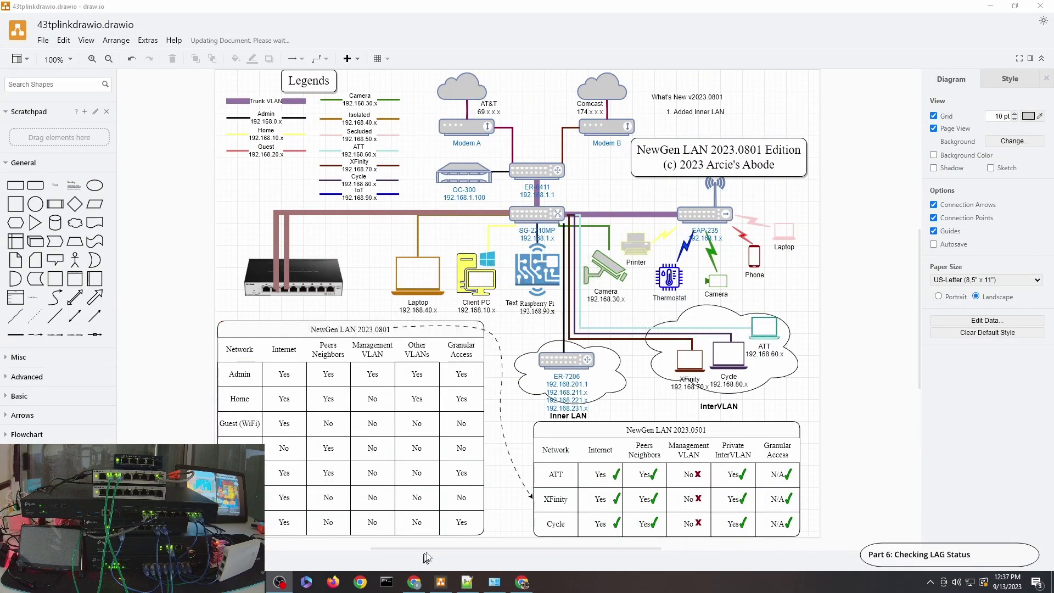
Switch to the Omada Controller and check the SG-2210MP's port list and the status of LAG1
mouse_move(415, 580)
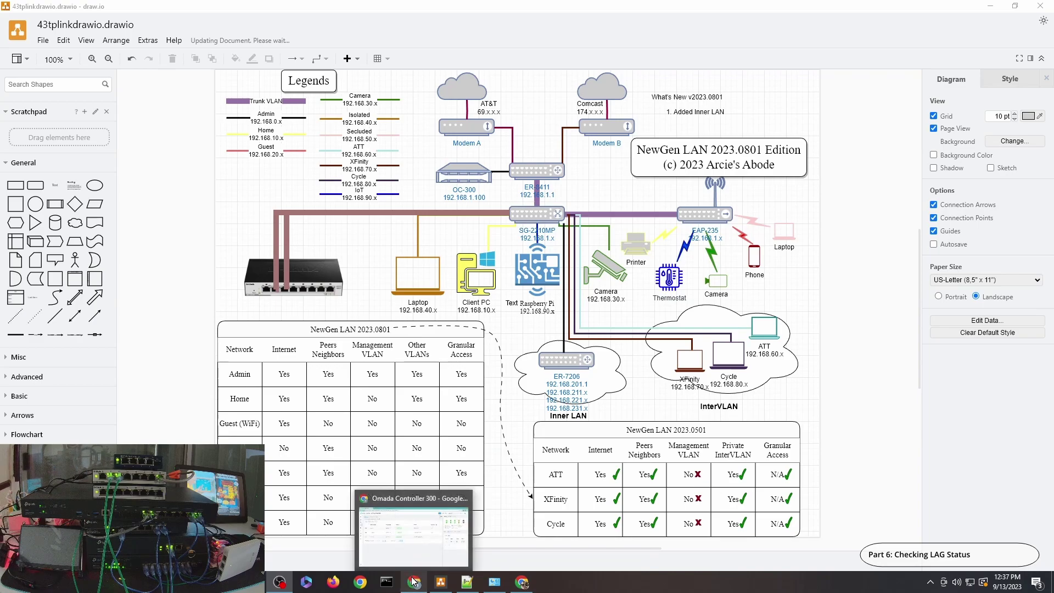
click(407, 554)
click(139, 246)
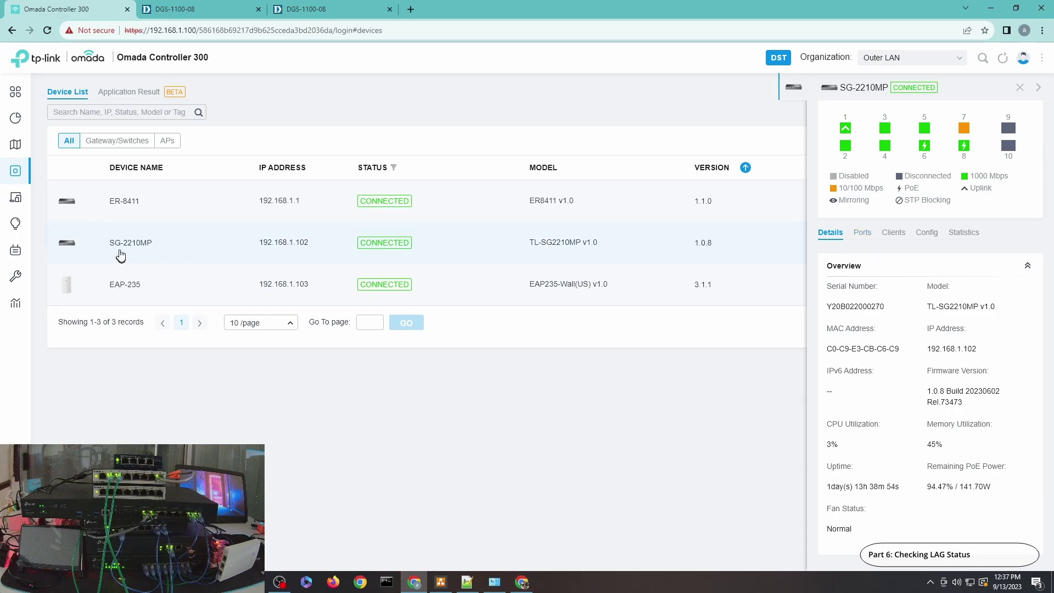
click(864, 238)
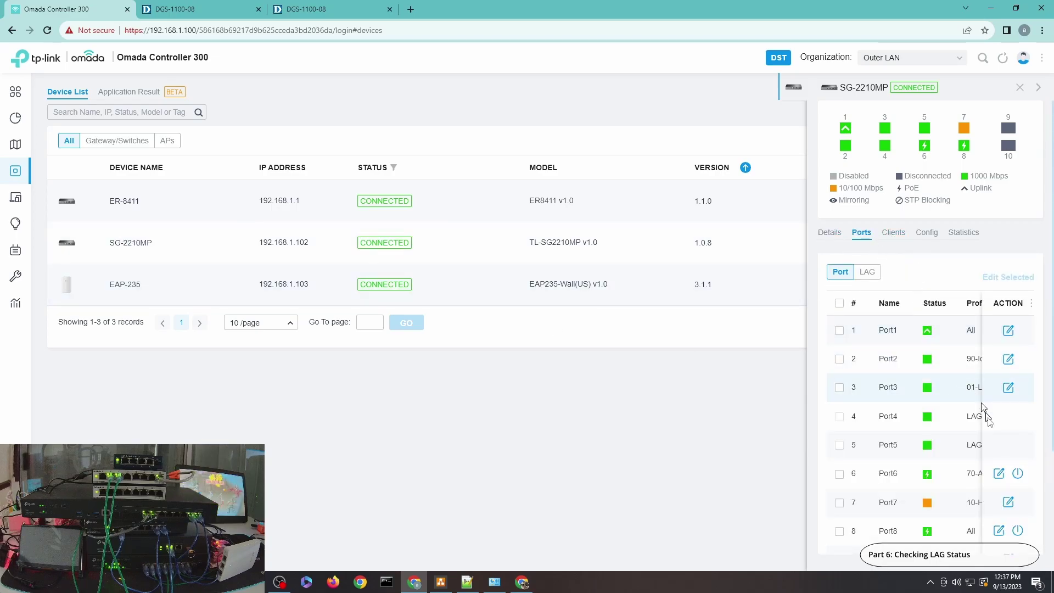
click(867, 272)
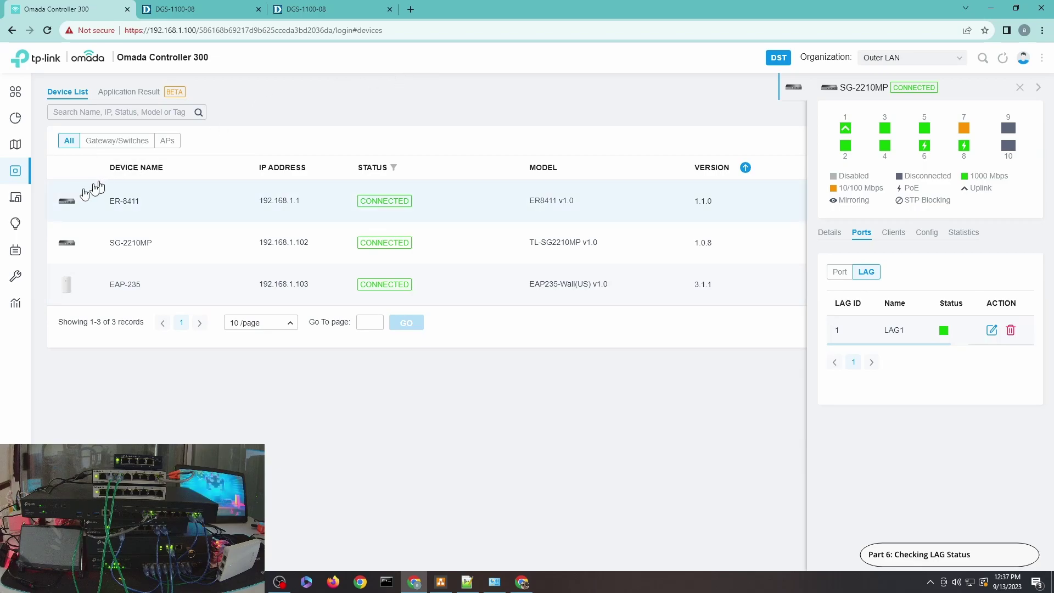
Examine the mode, link status and throughput of the SG-2210MP's ports 4 and 5 in the Switch Status insights, and return to the device list
mouse_move(44, 225)
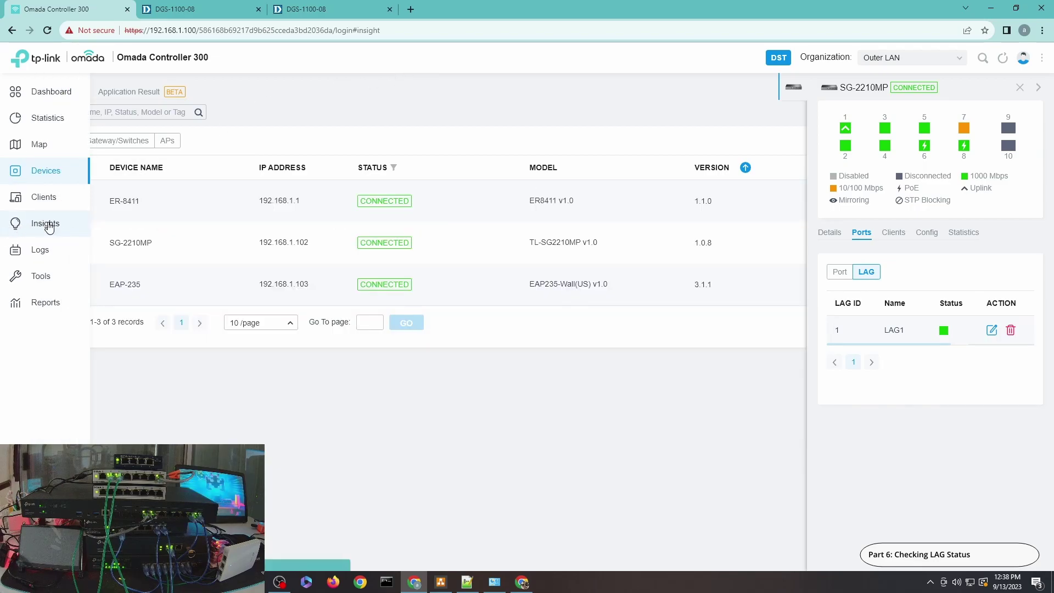
click(47, 225)
click(1020, 89)
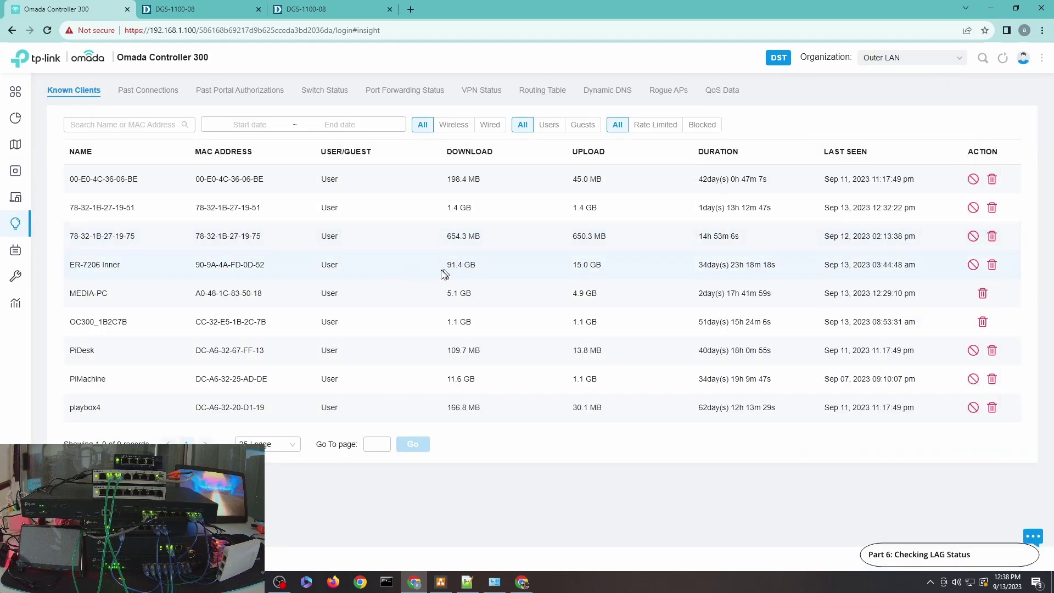
click(326, 92)
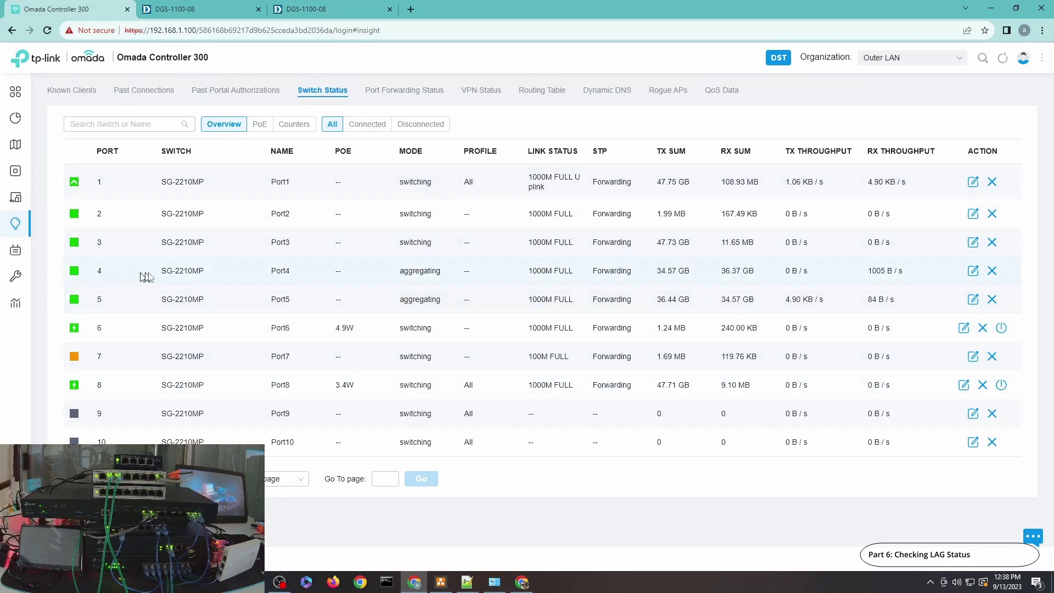
click(25, 171)
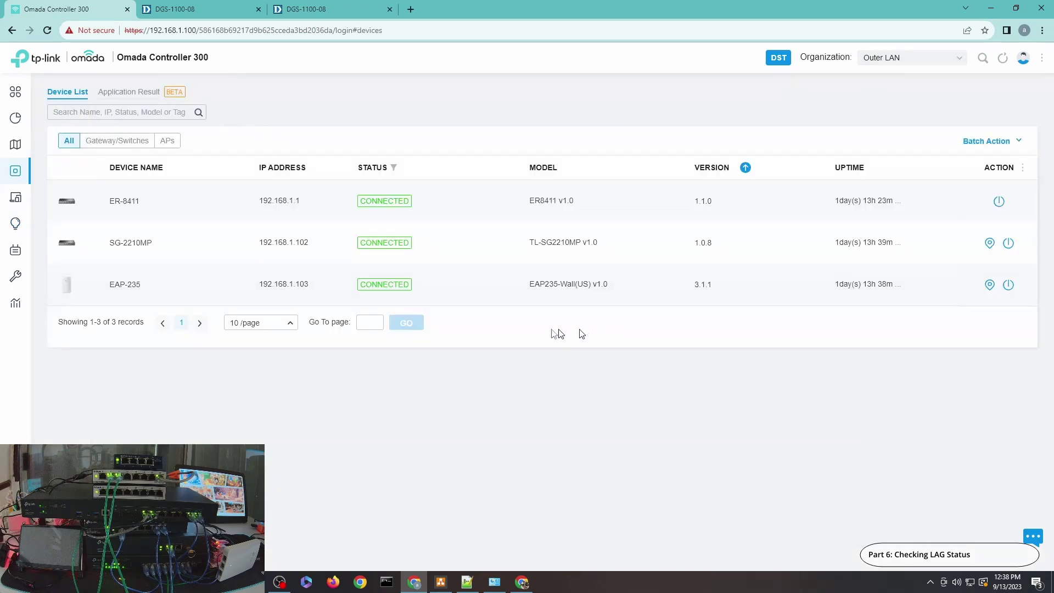